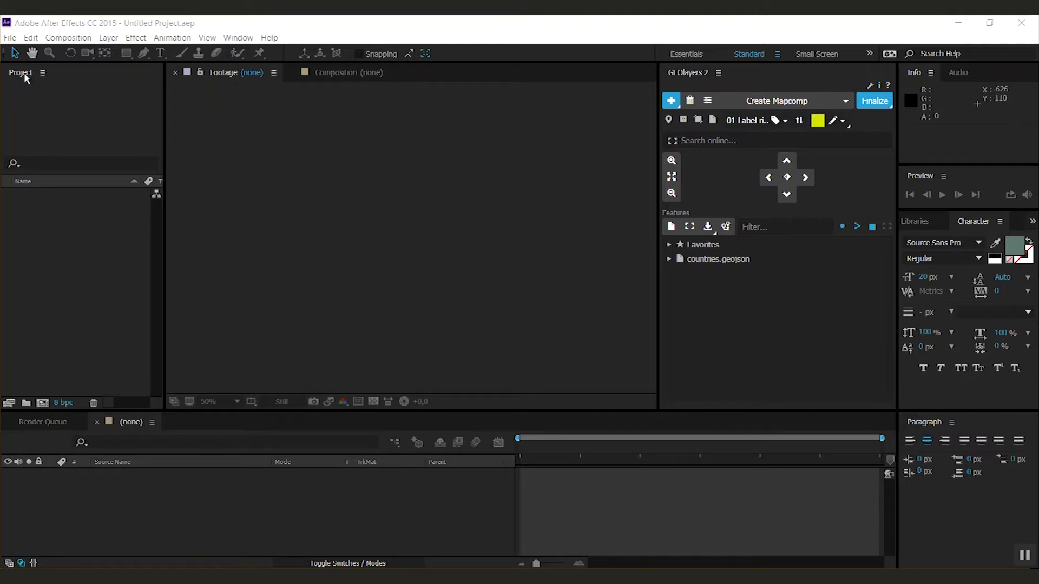
- Open the Toolbar_Screencast.aep project
left_click(10, 38)
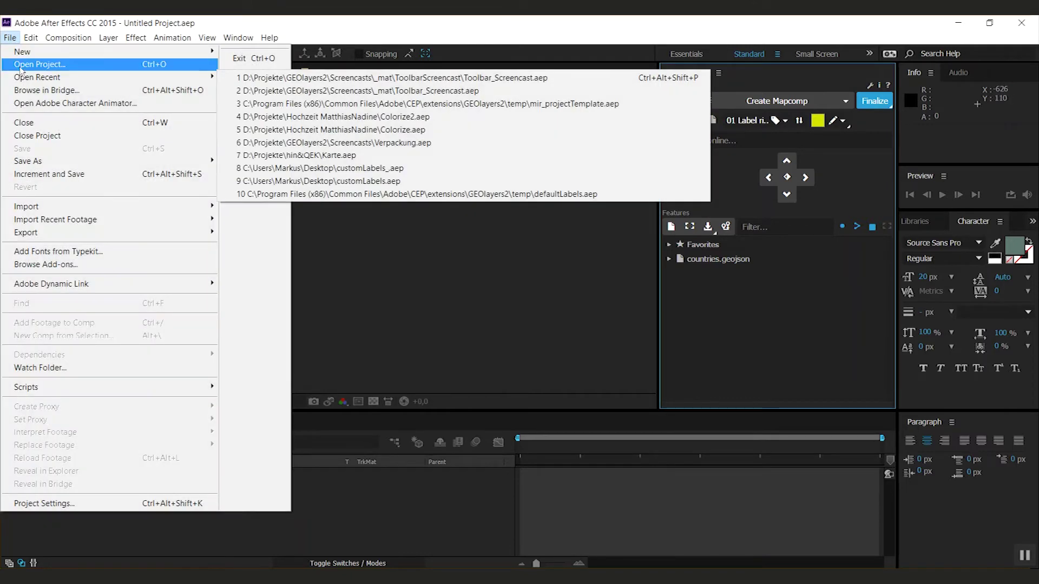
left_click(23, 65)
double_click(163, 139)
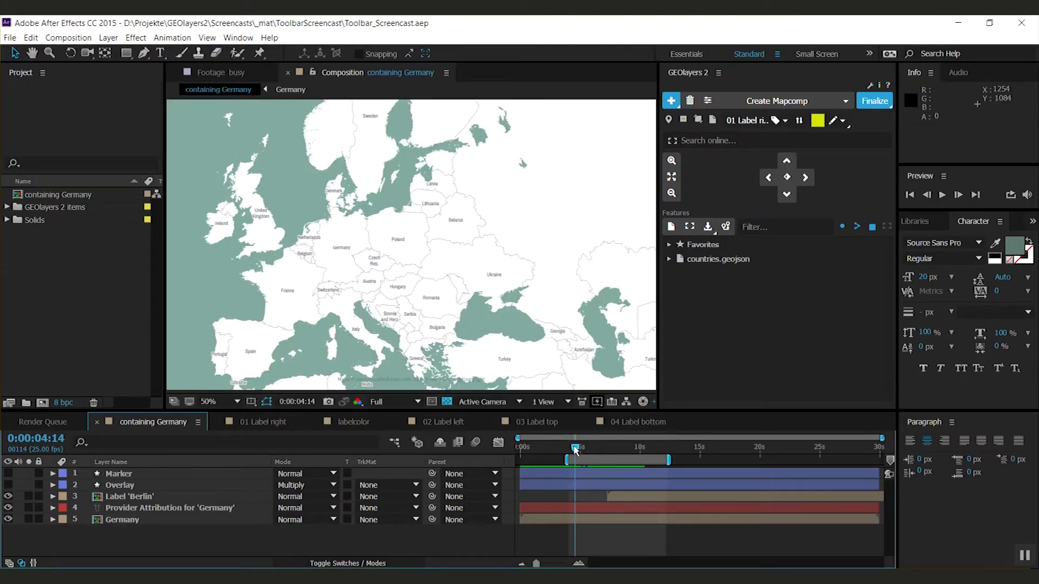
- Preview the Germany map animation from 0:00:04:02 as it zooms into Berlin
left_click_drag(575, 449, 570, 450)
key("space")
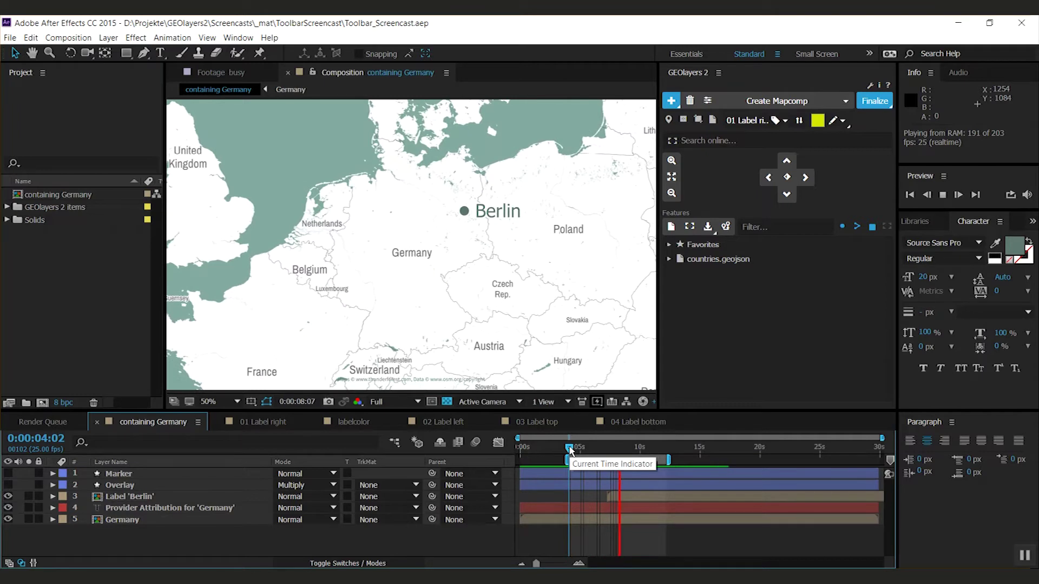
left_click(695, 192)
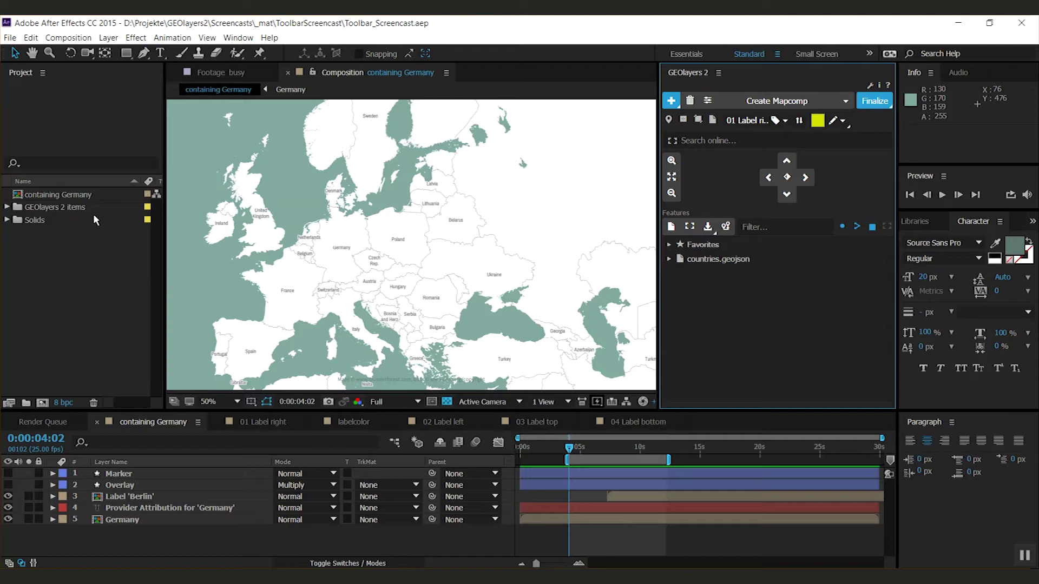
- Choose Germany from the GEOlayers Create Mapcomp list
left_click(845, 101)
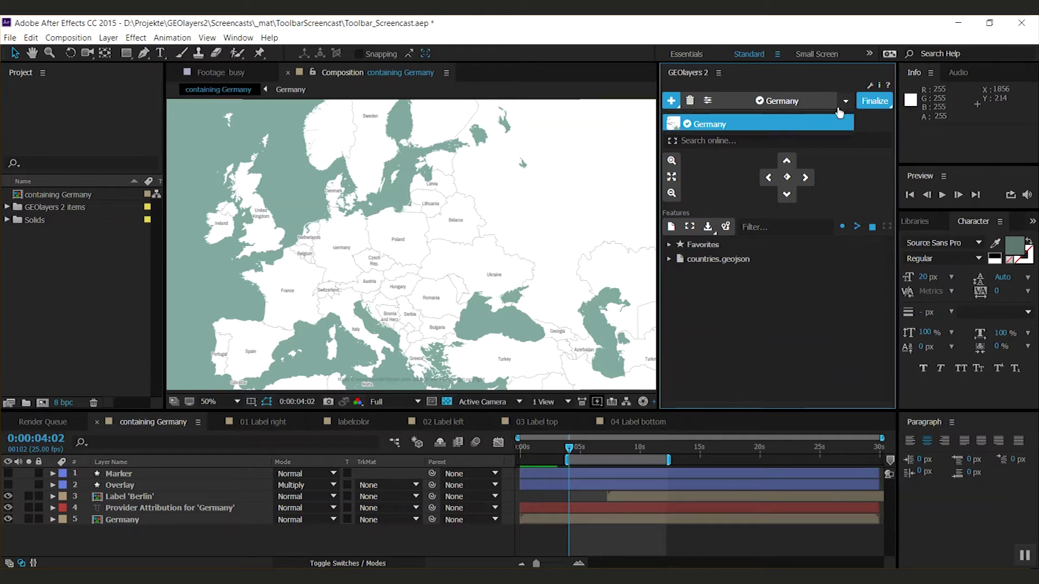
left_click(717, 126)
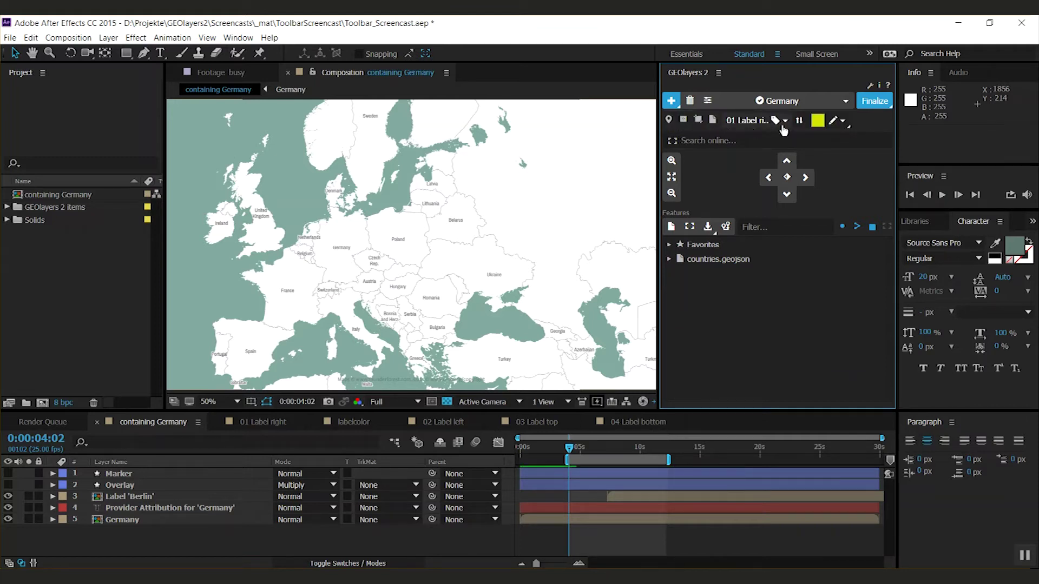
mouse_move(761, 103)
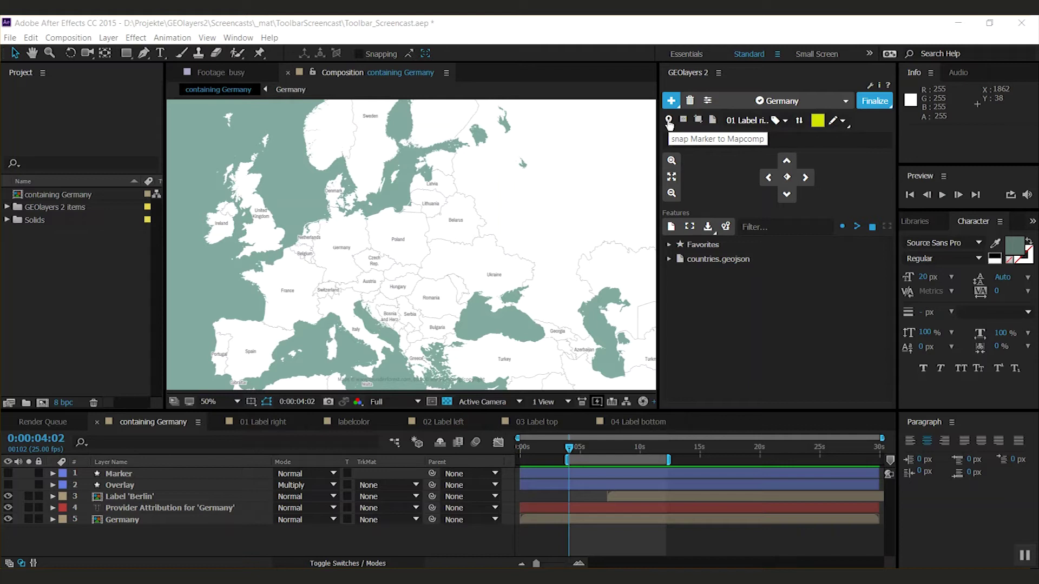
- Show the Marker layer and place its pin on the Berlin dot at 0:00:10:11
left_click(668, 122)
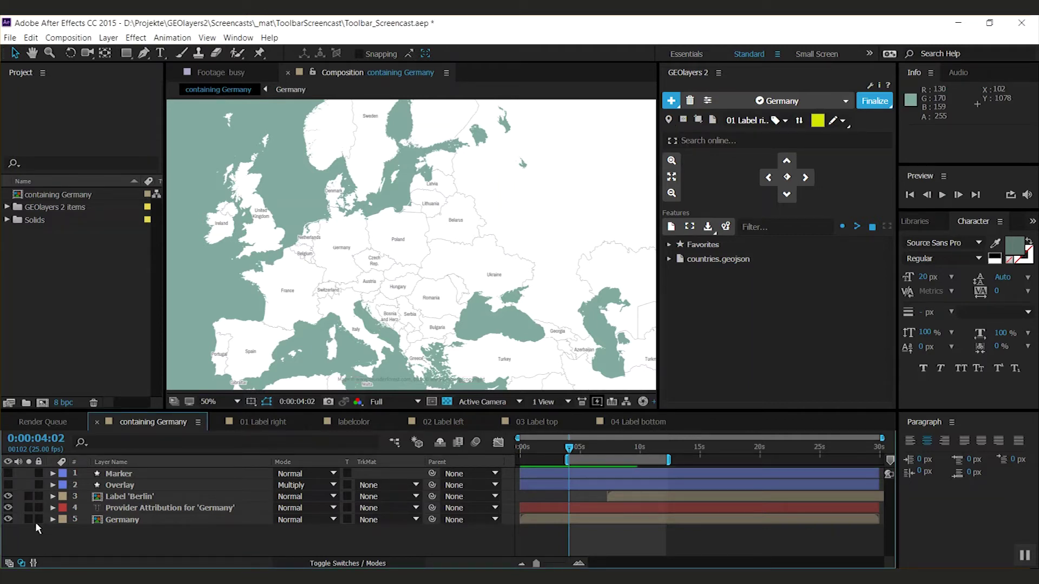
left_click(8, 485)
left_click(8, 473)
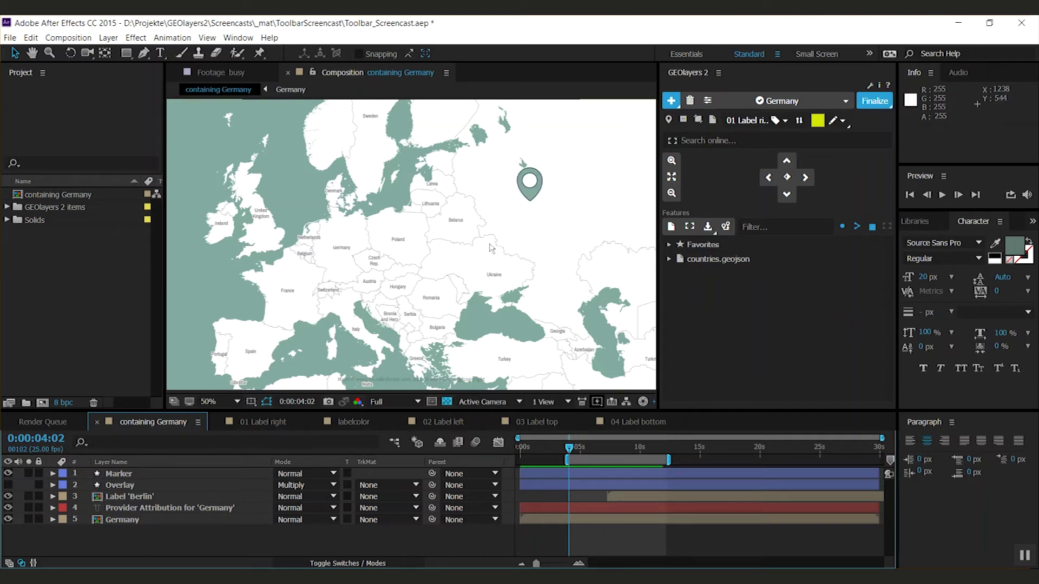
left_click_drag(529, 187, 441, 213)
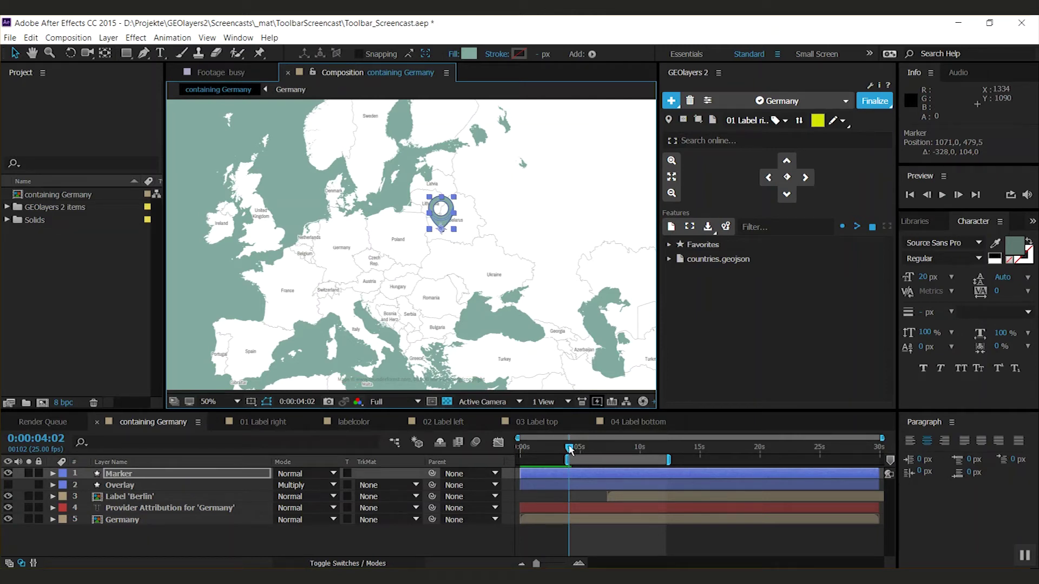
left_click_drag(569, 449, 645, 448)
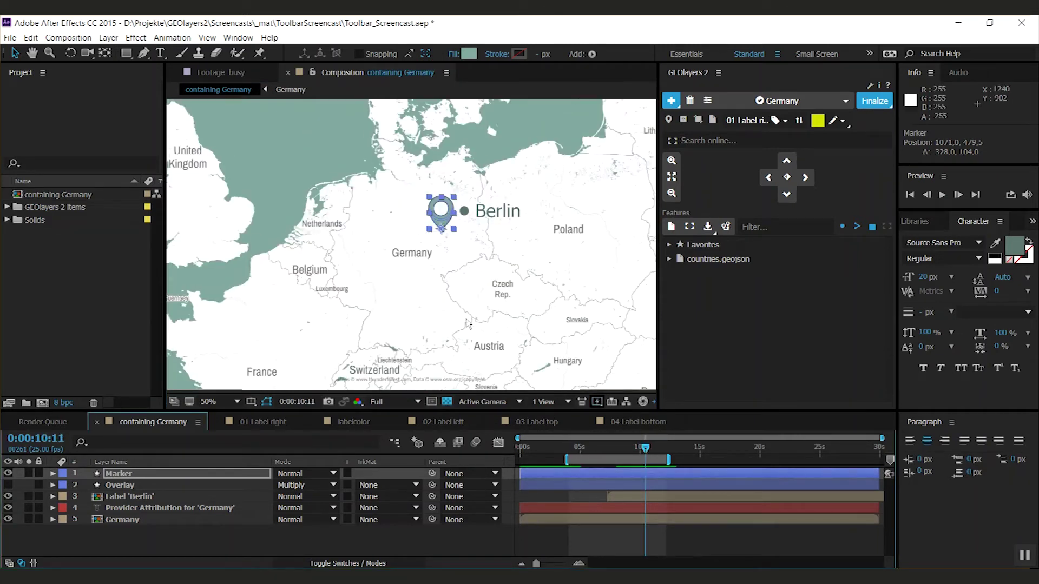
mouse_move(443, 226)
left_mouse_down()
mouse_move(460, 200)
mouse_move(468, 205)
left_mouse_up()
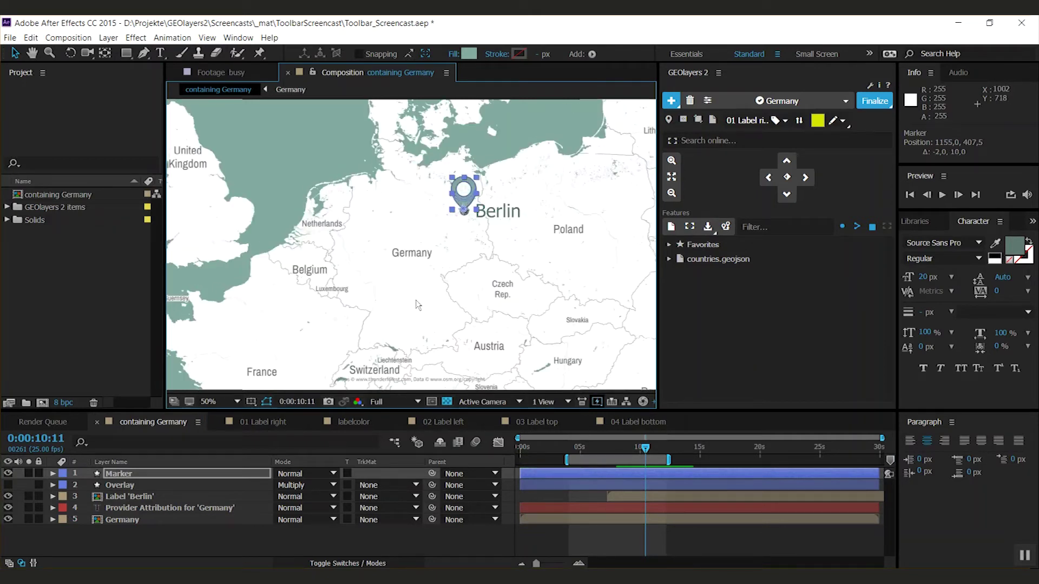
- Hide the Label 'Berlin' layer and preview the animation from 0:00:04:07
left_click(8, 497)
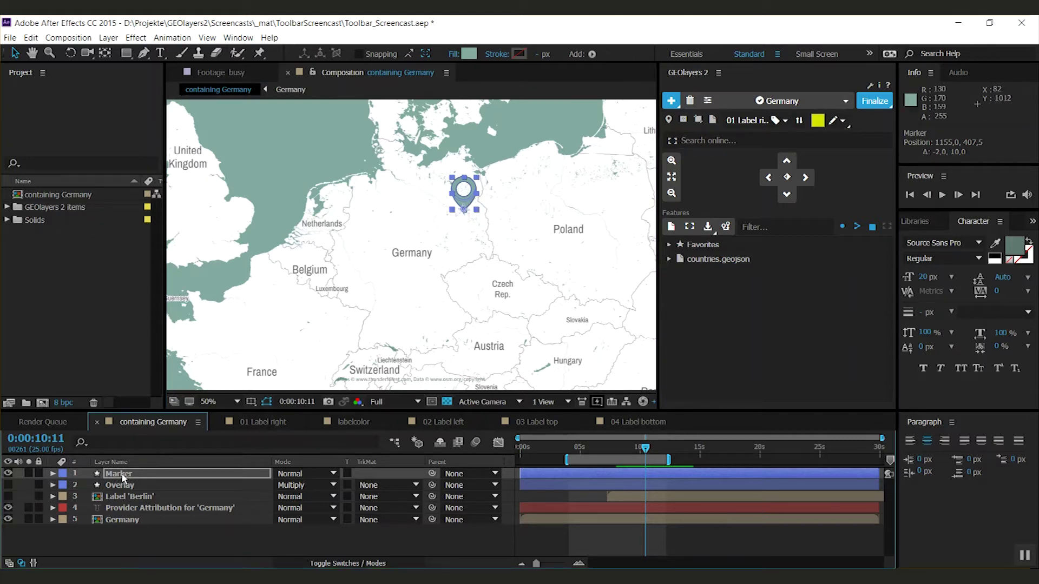
left_click(669, 123)
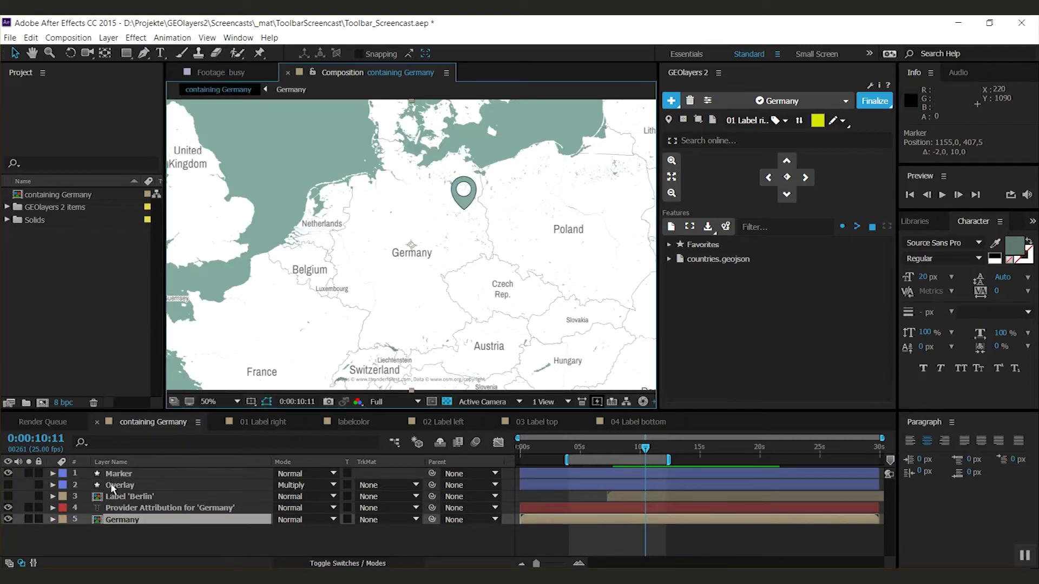
left_click(115, 475)
left_click(572, 447)
key("space")
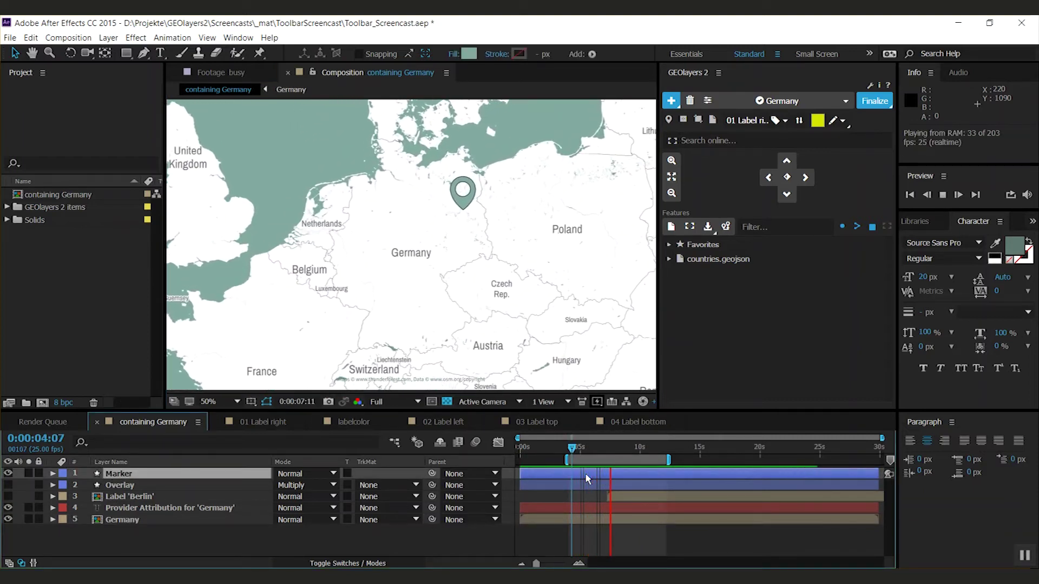
left_click(637, 447)
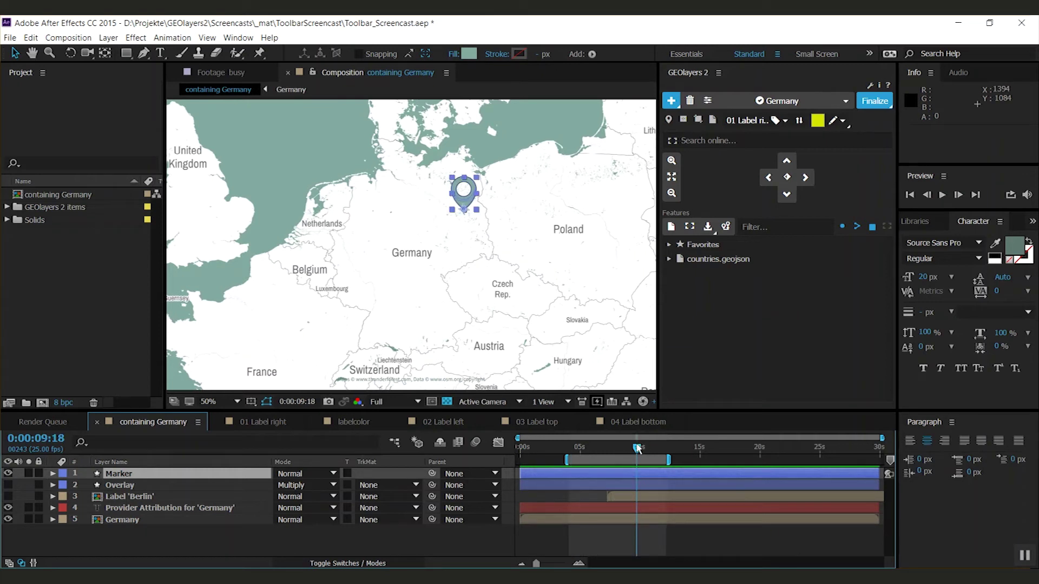
left_click_drag(637, 447, 571, 446)
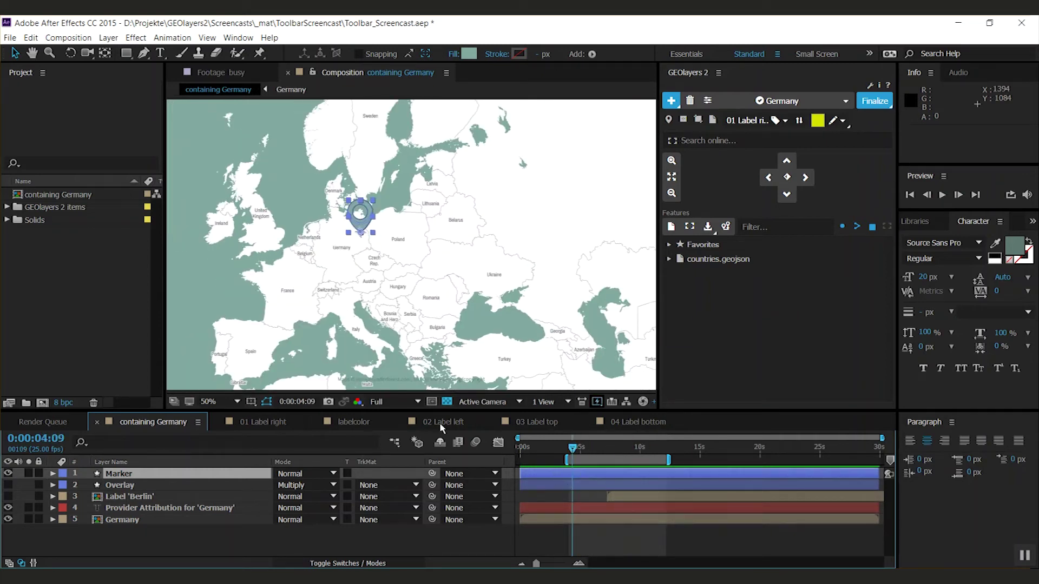
- Show the yellow Overlay layer, snap it to the map comp, and preview from 0:00:04:19
left_click(8, 485)
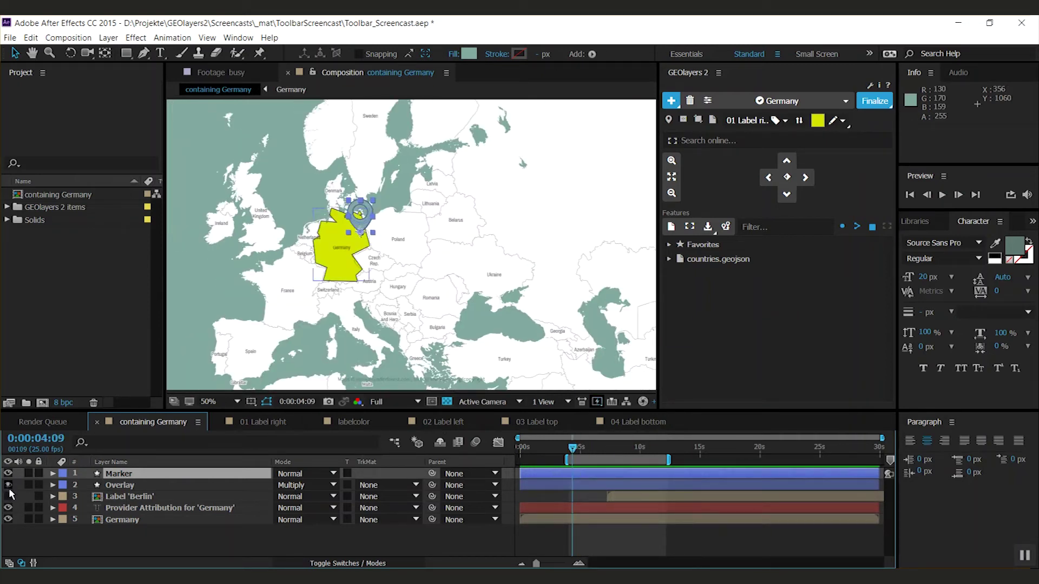
left_click(117, 487)
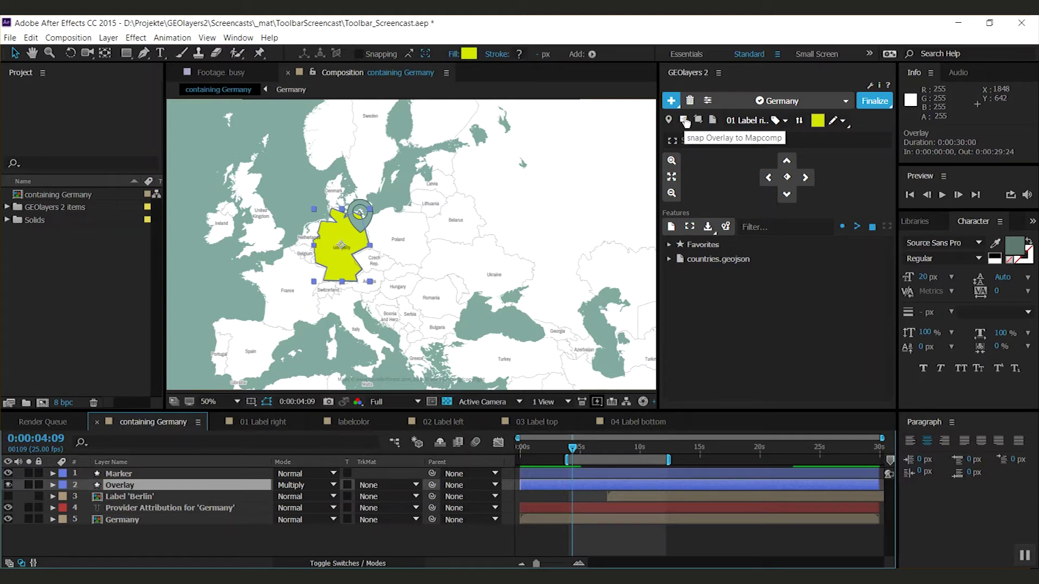
left_click(684, 121)
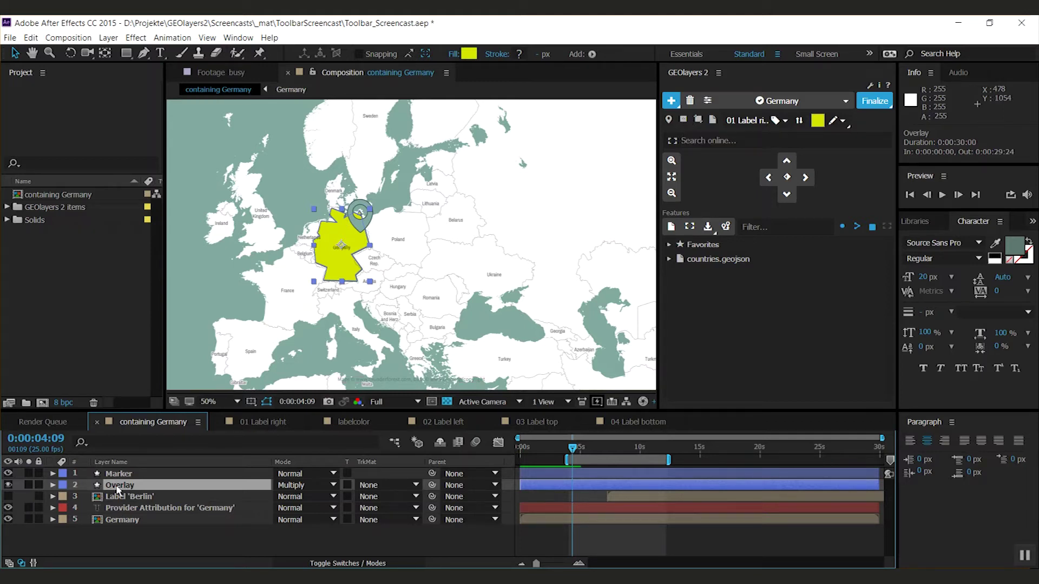
left_click(683, 120)
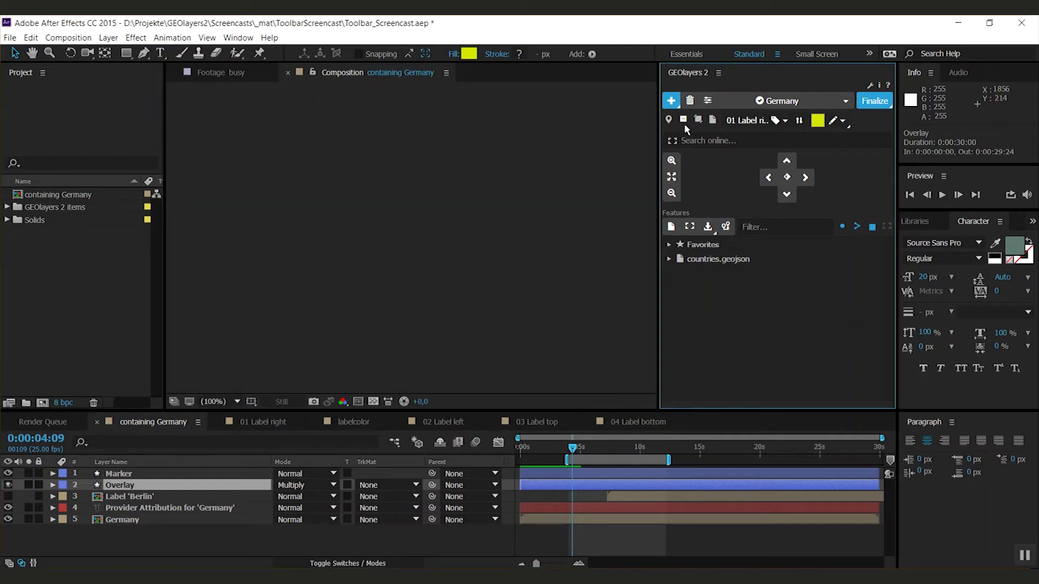
left_click(135, 542)
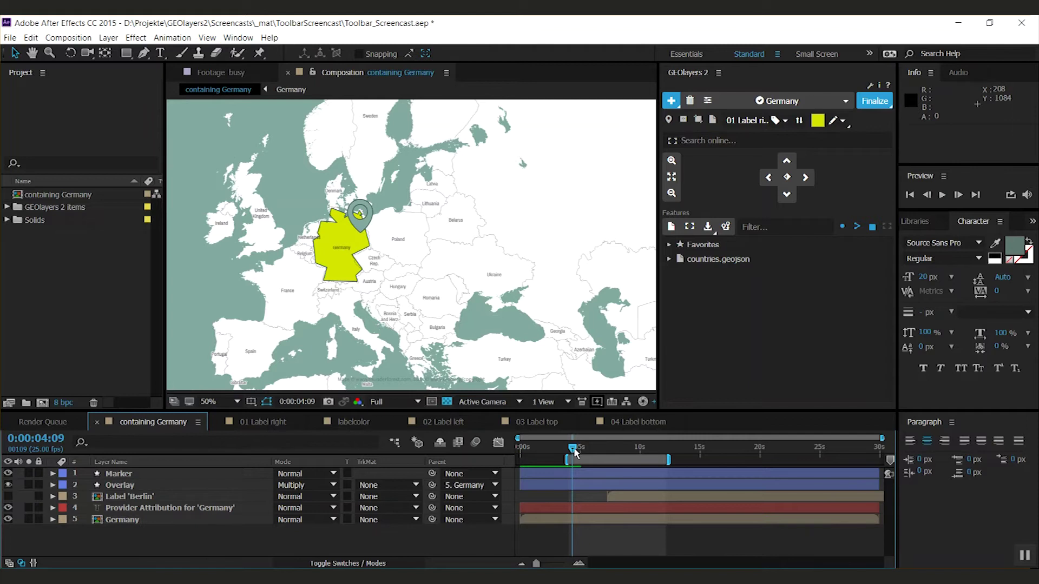
left_click_drag(576, 449, 580, 452)
key("space")
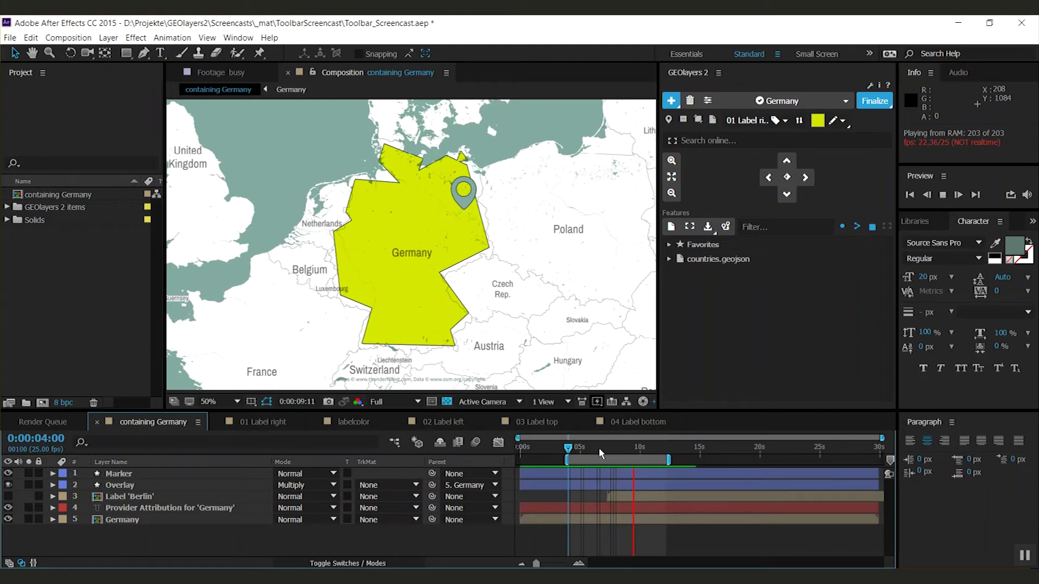
- Adjust the Marker's 3D Point latitude, then enable Scale with map on the Overlay layer
left_click(84, 473)
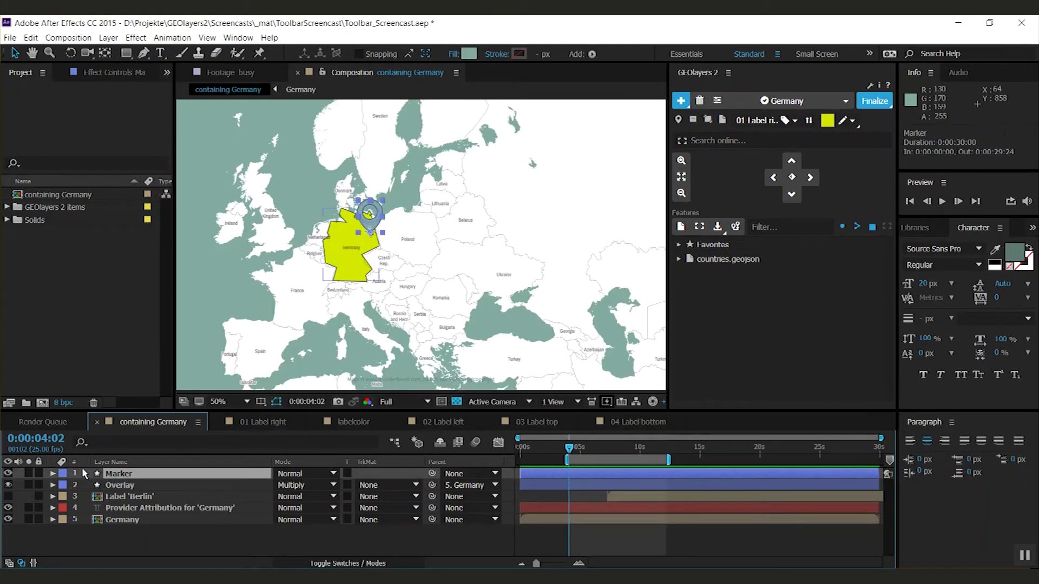
left_click(117, 73)
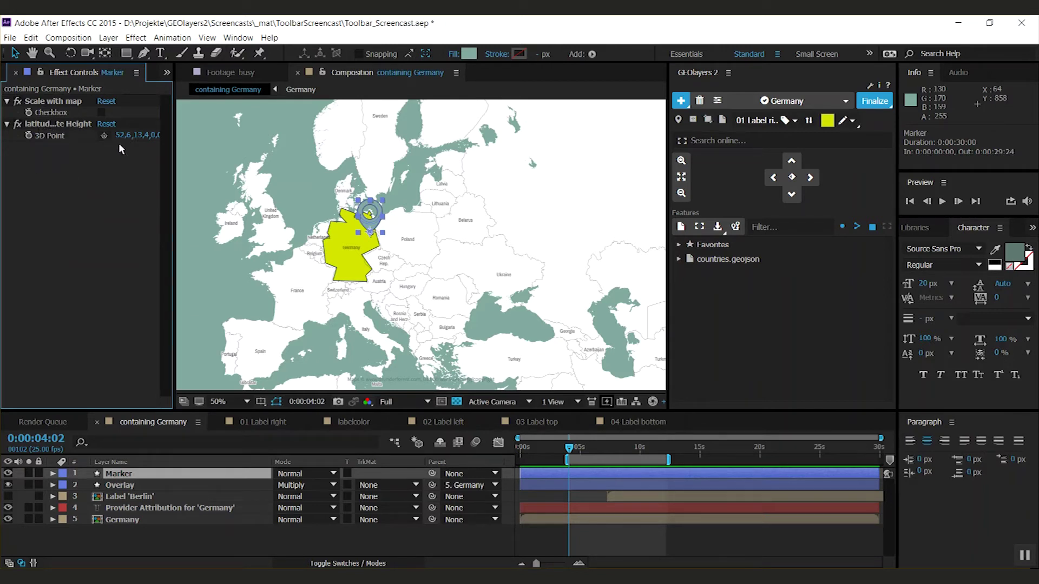
left_click_drag(123, 135, 123, 135)
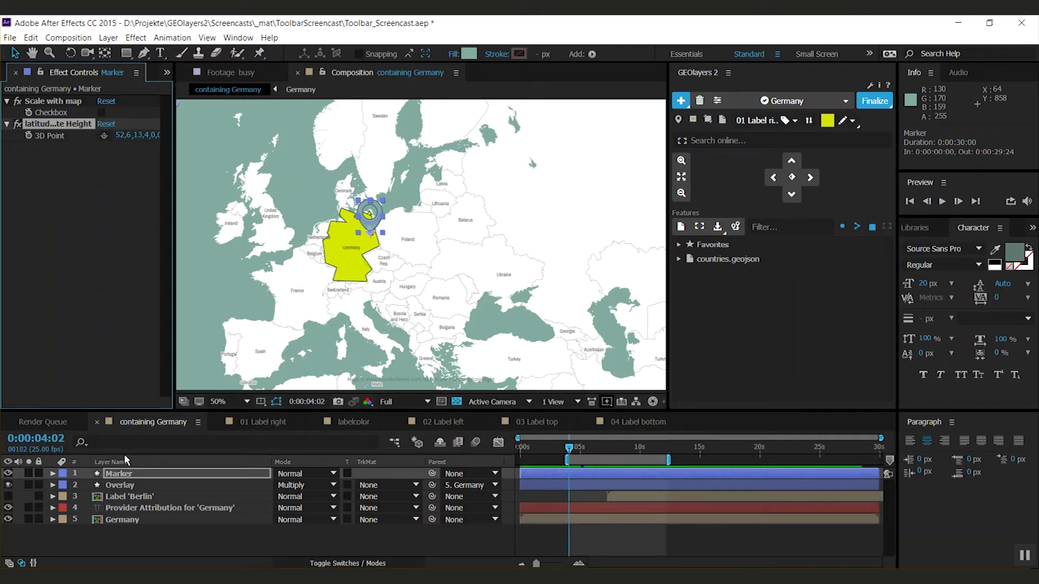
left_click(119, 485)
left_click(101, 112)
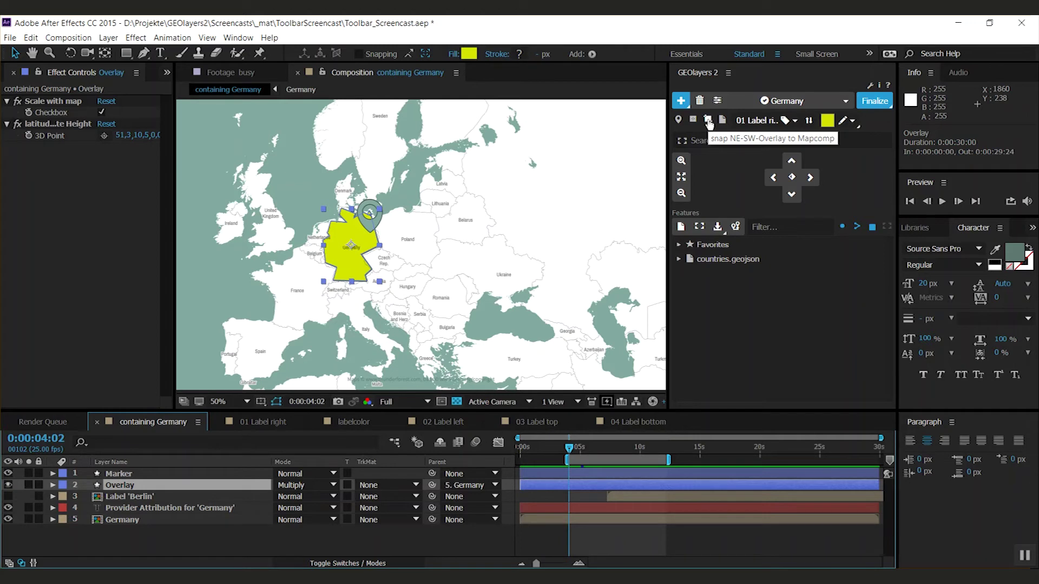
- Pick the white swatch as the GEOlayers draw style colour
left_click(707, 122)
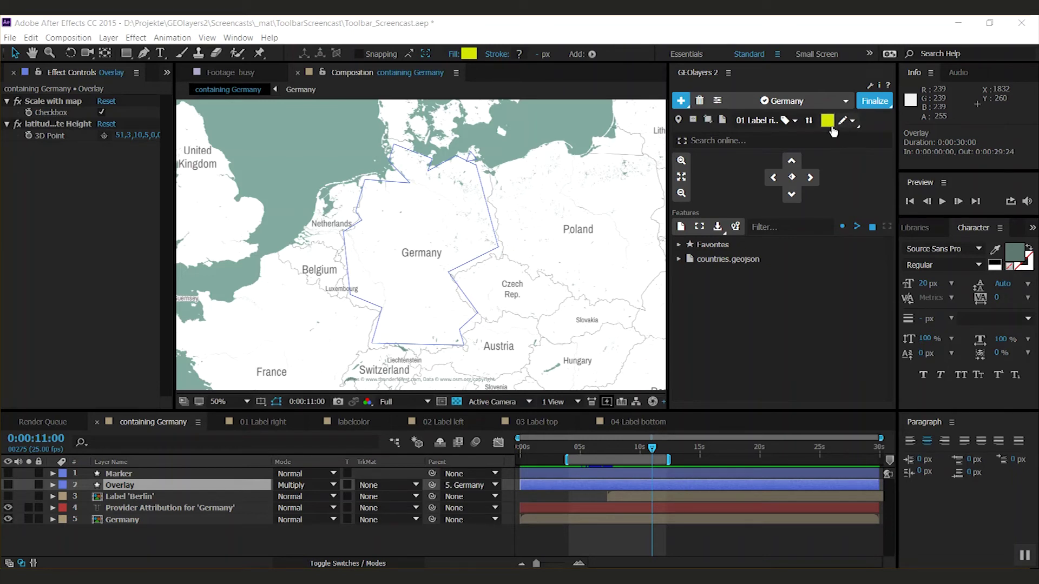
left_click(845, 125)
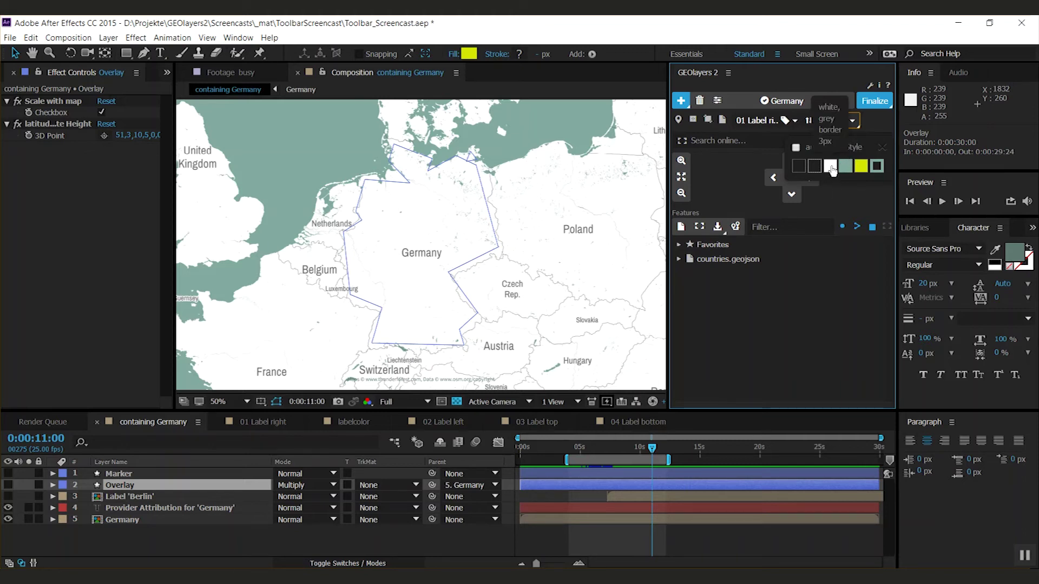
left_click(833, 168)
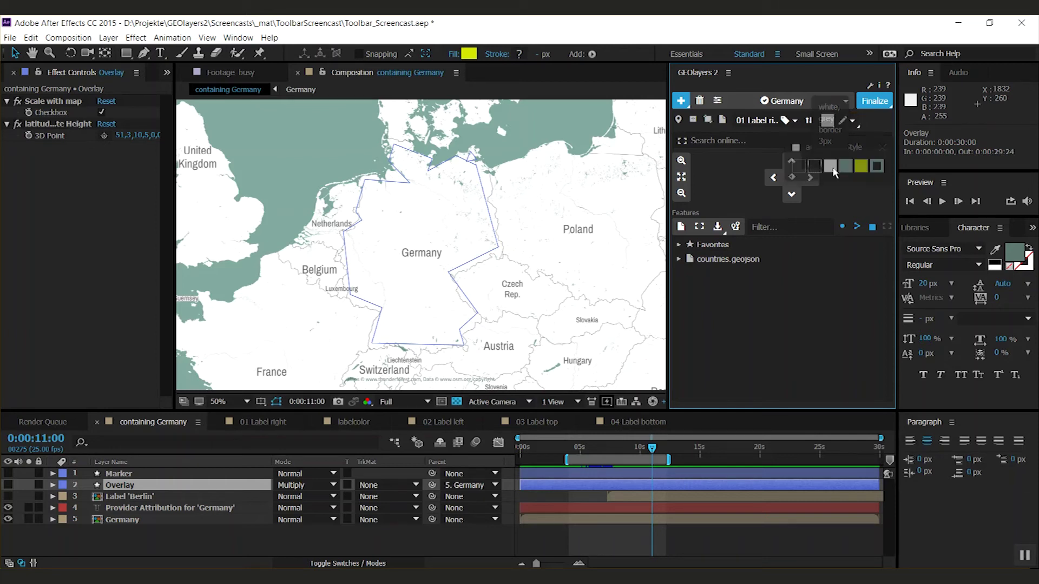
left_click(722, 121)
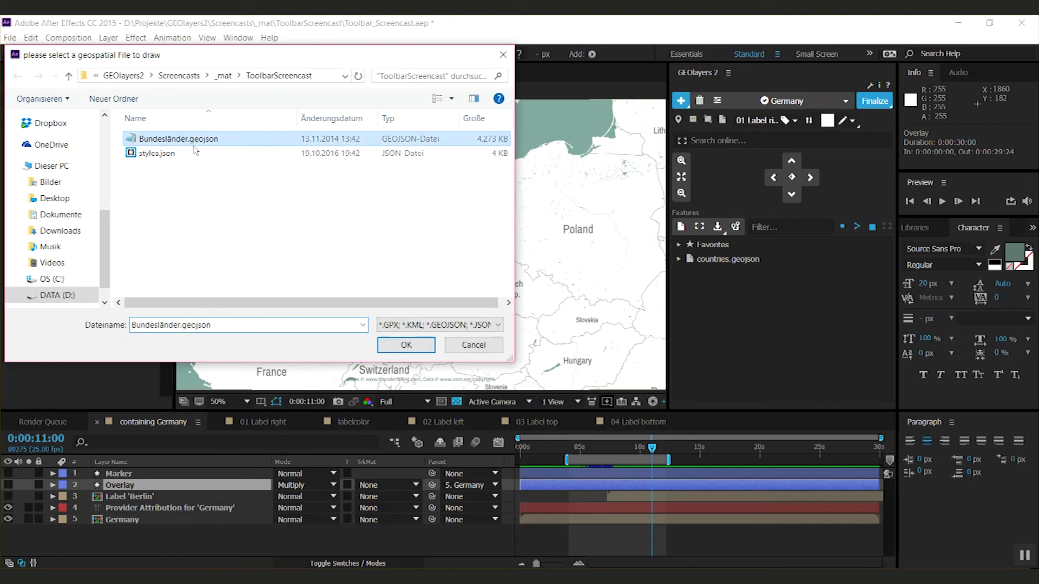
- Draw the Bundesländer.geojson state borders and move that layer below Label 'Berlin'
left_click(402, 349)
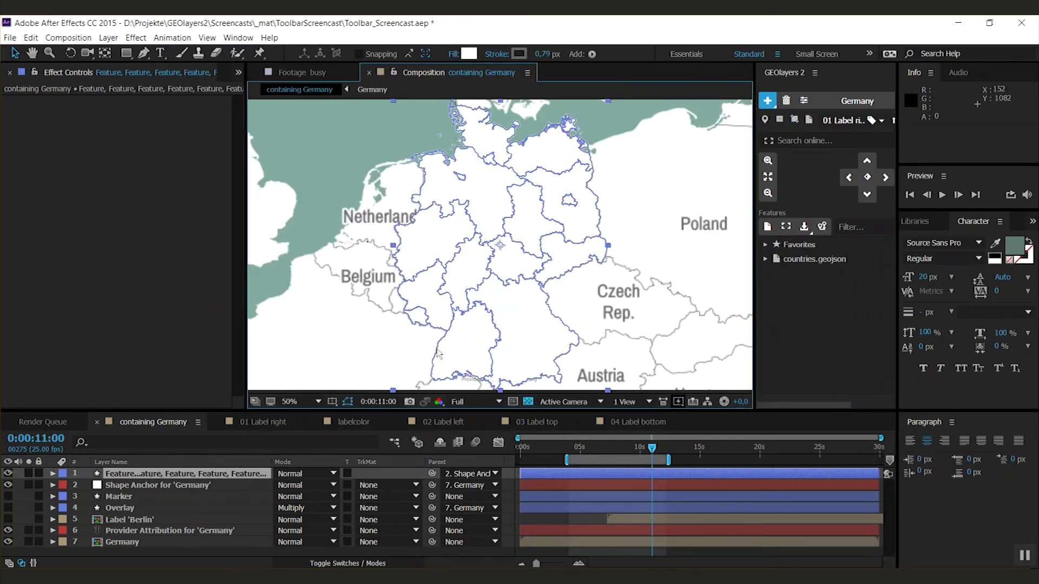
left_click(151, 486)
left_click(153, 477)
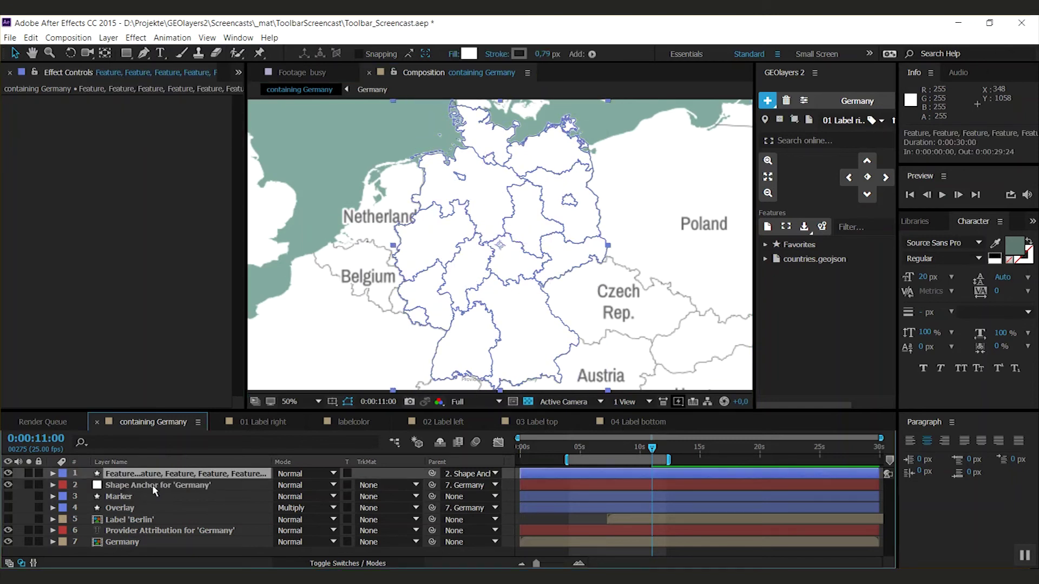
left_click_drag(156, 480, 161, 531)
left_click_drag(755, 247, 669, 246)
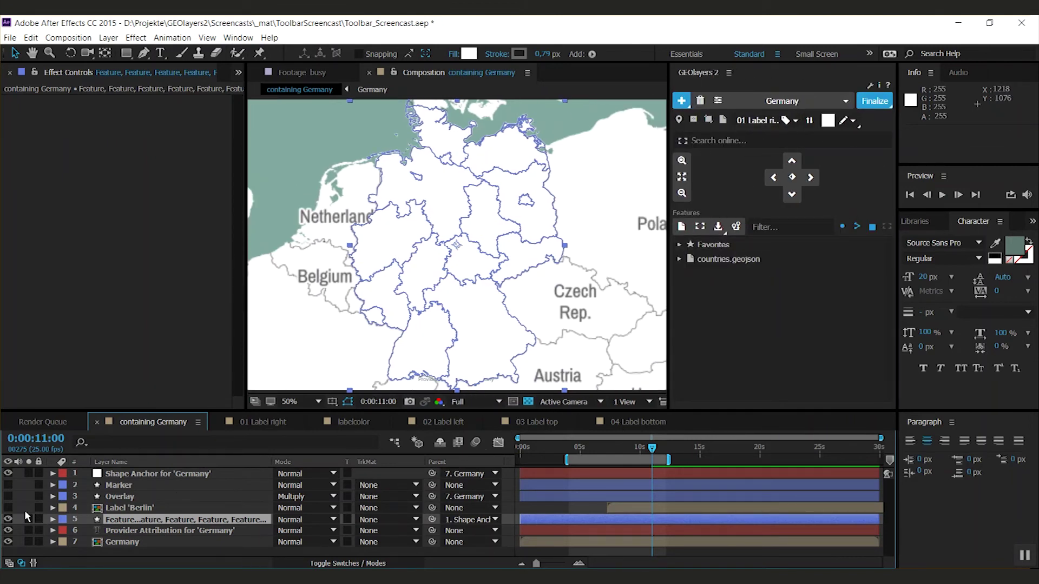
- Make the Label 'Berlin' layer visible again and select it for restyling
left_click(8, 507)
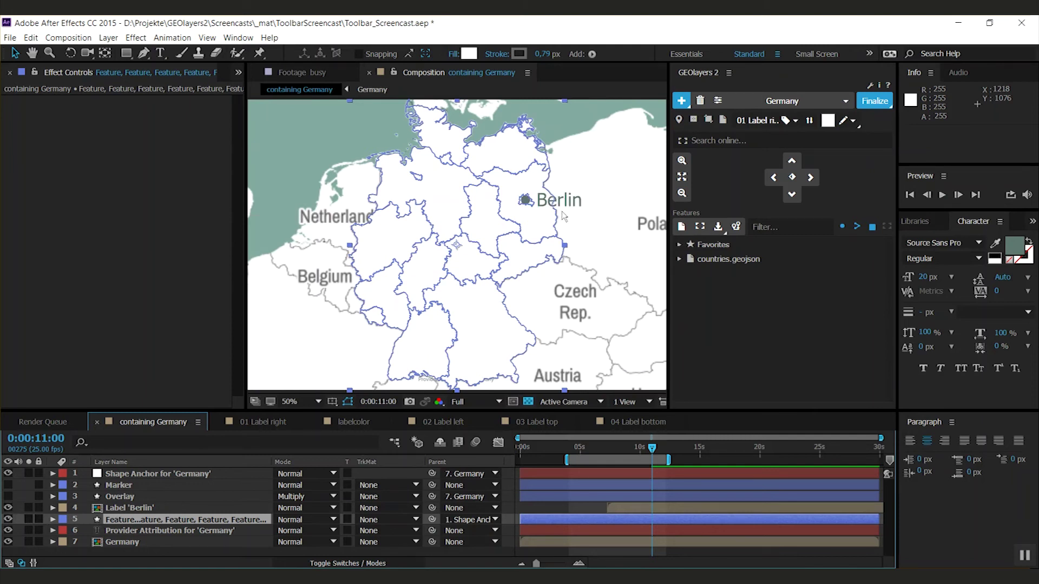
left_click(144, 509)
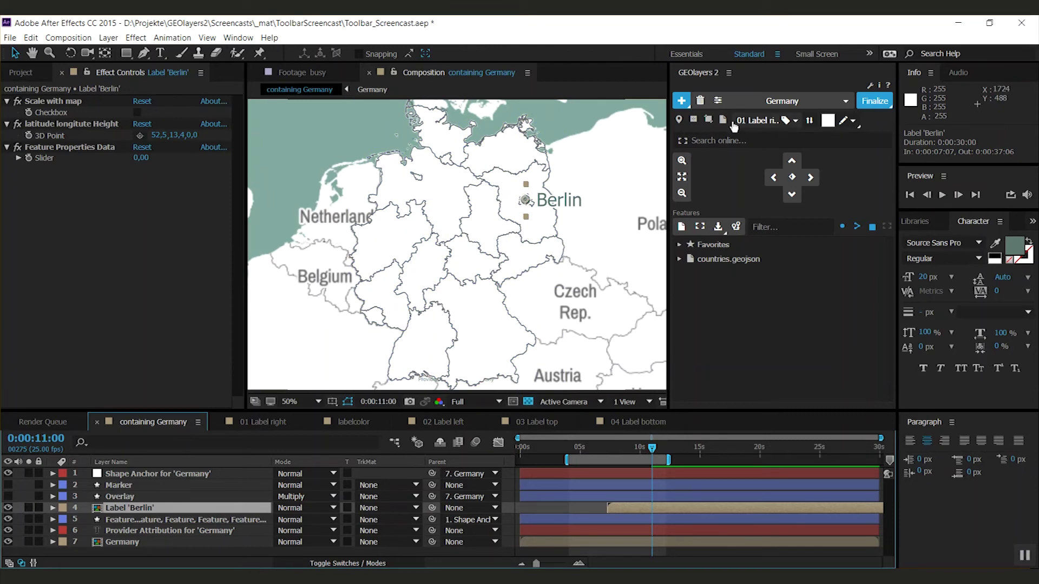
left_click(767, 121)
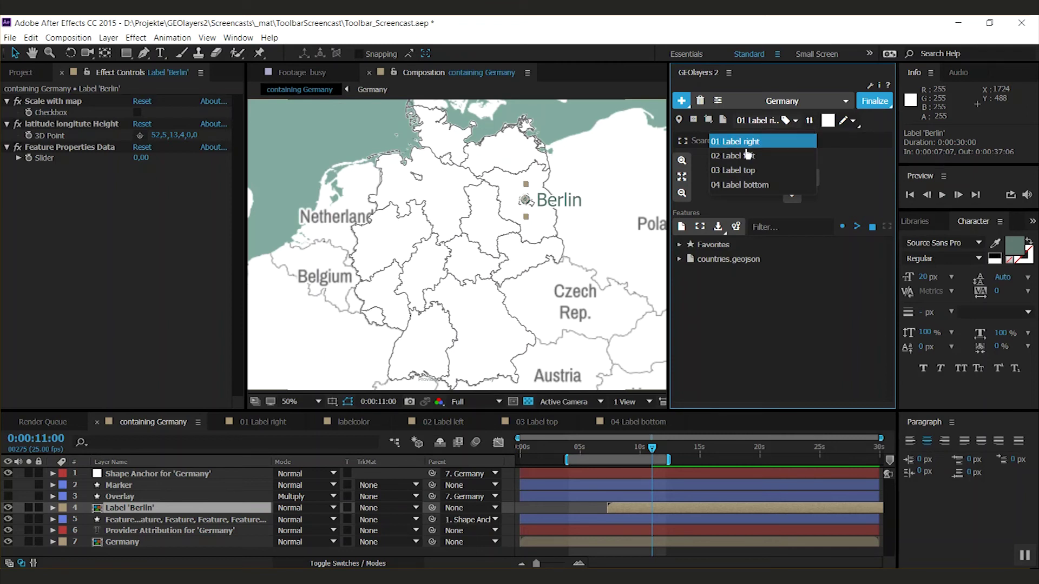
- Try 02 Label left, 03 Label top and 04 Label bottom on Berlin, ending with left
left_click(136, 518)
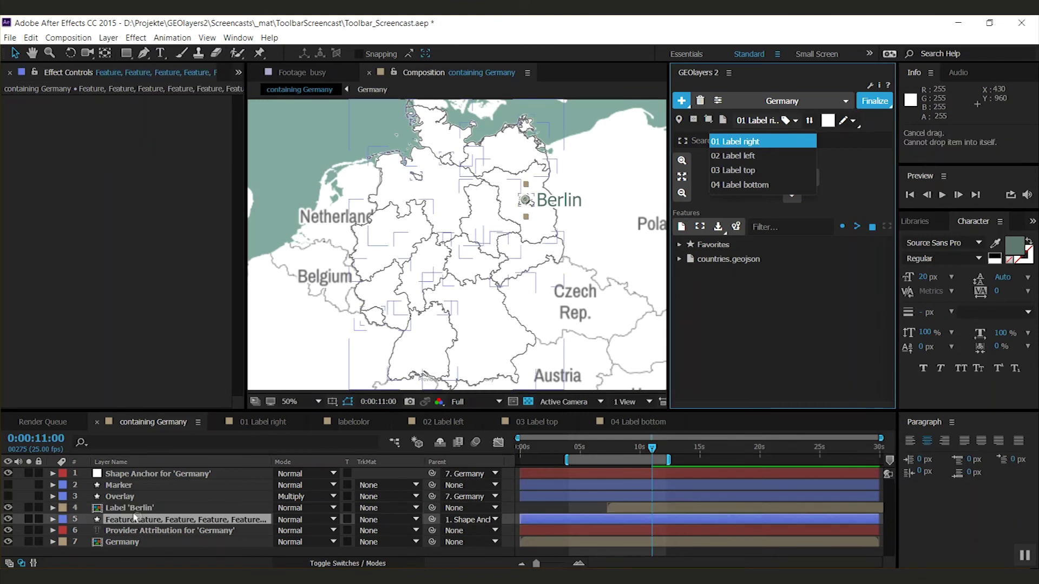
left_click(138, 508)
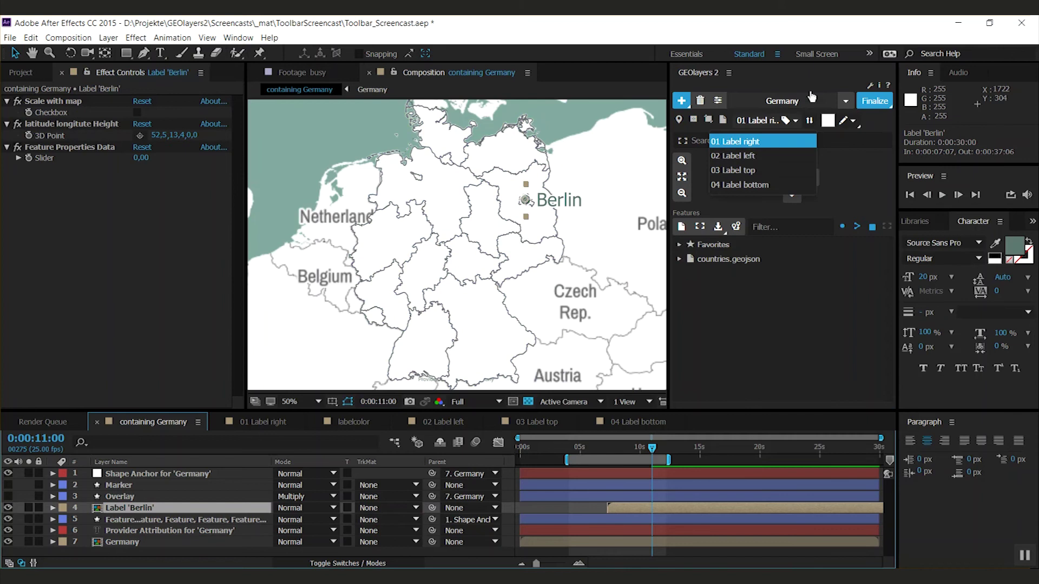
left_click(745, 155)
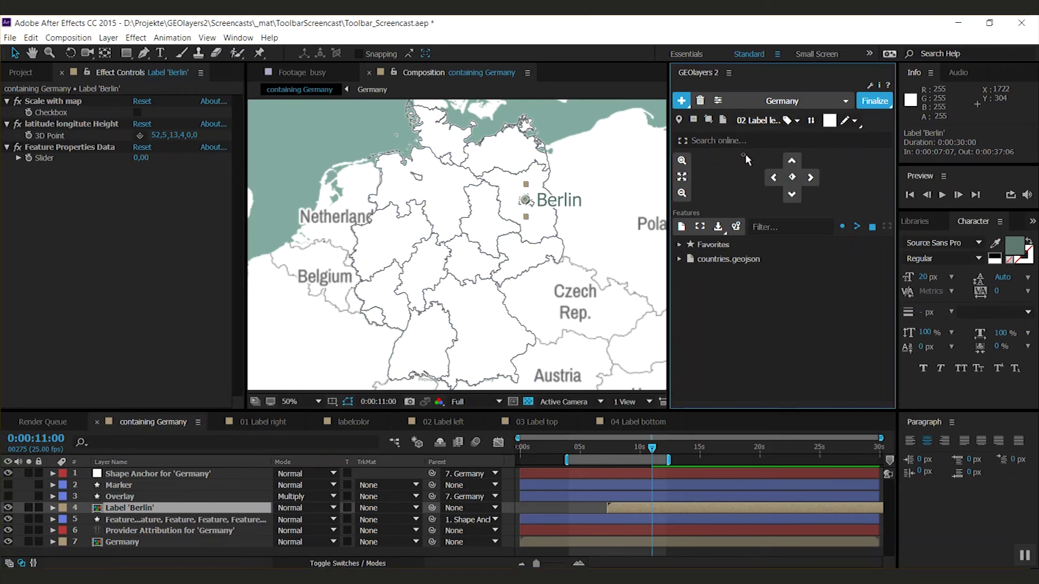
left_click(811, 122)
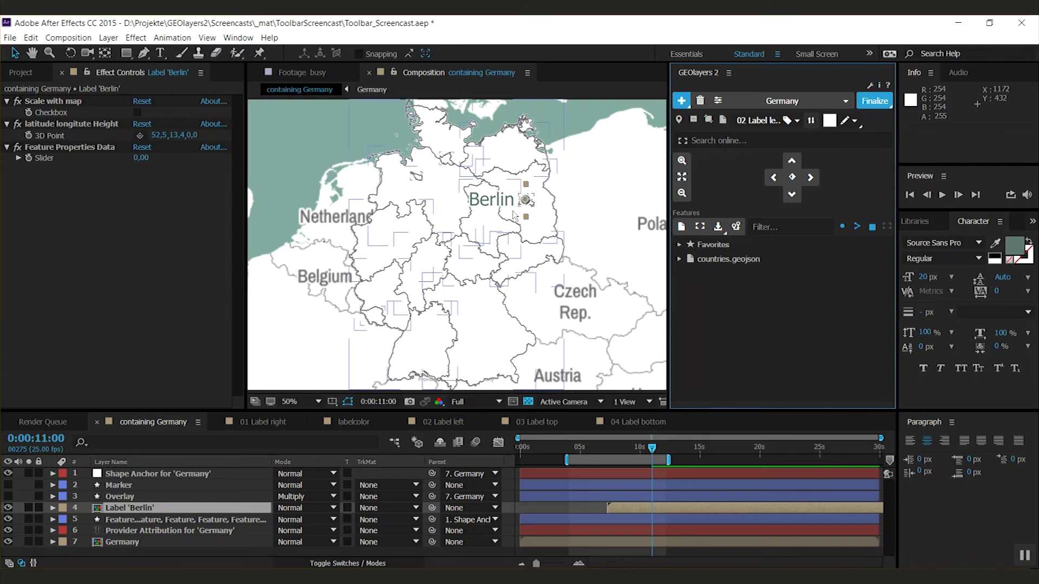
left_click(754, 125)
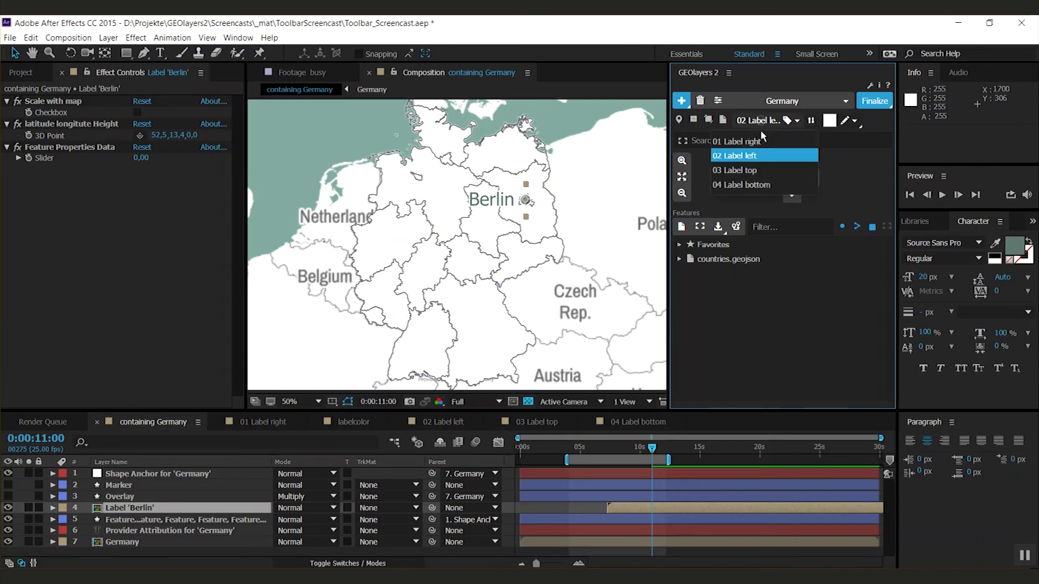
left_click(749, 171)
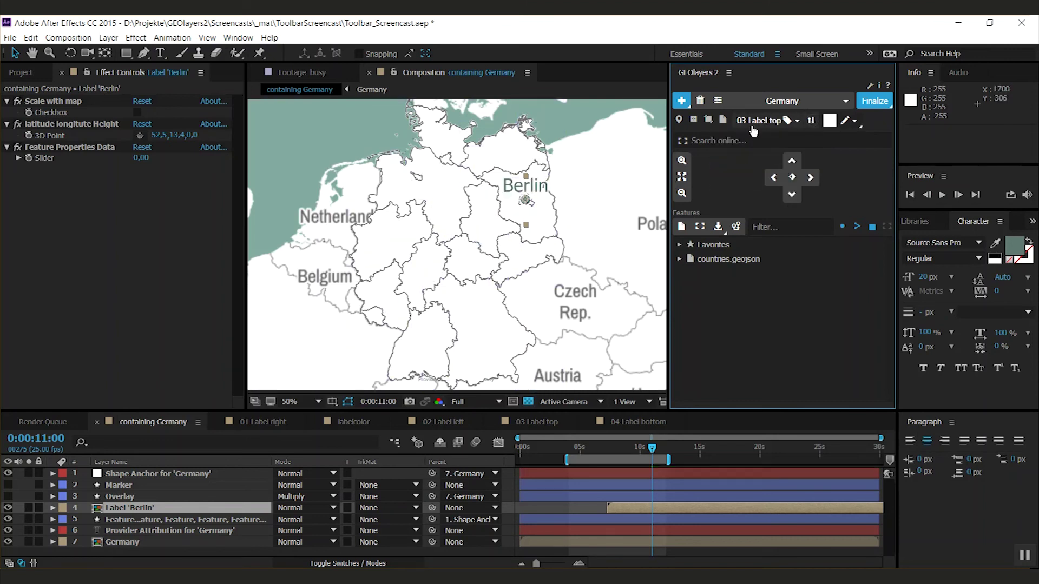
left_click(755, 123)
left_click(748, 182)
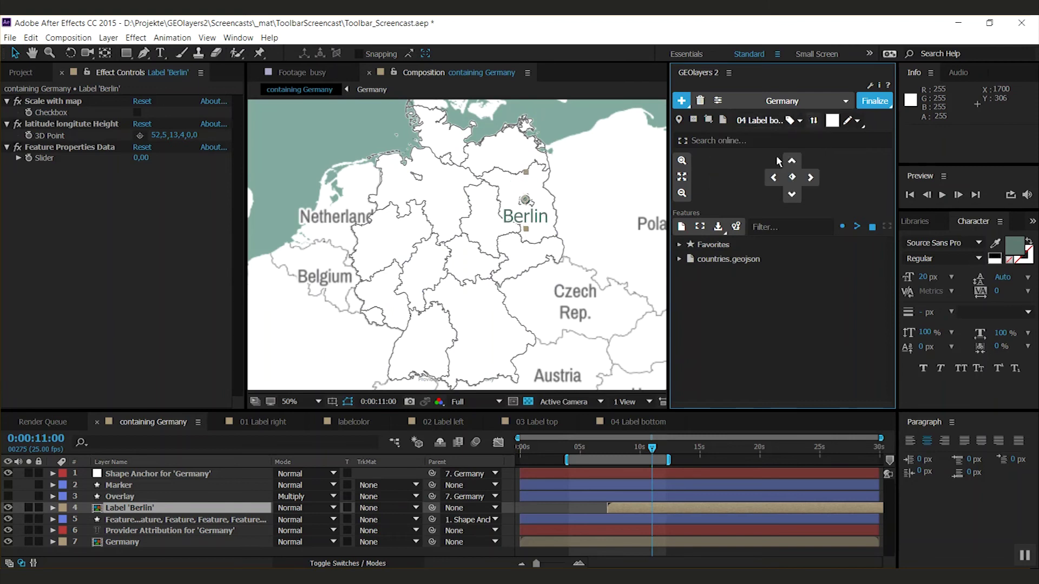
left_click(755, 124)
left_click(749, 159)
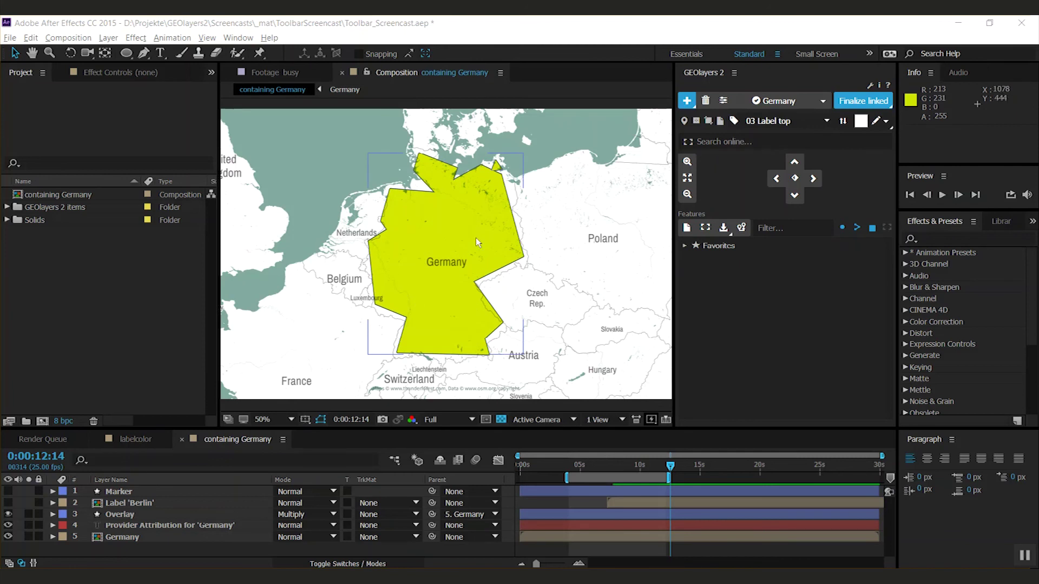
- Add a GEOlayers label reading 'my funny label' to the Germany shape
left_click(734, 121)
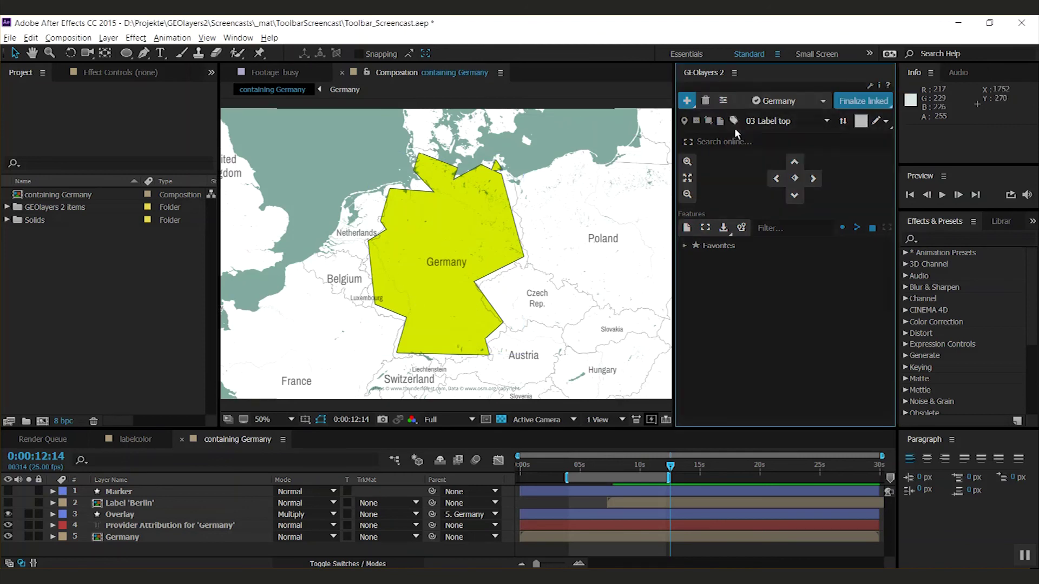
left_click(745, 137)
type("my funny label")
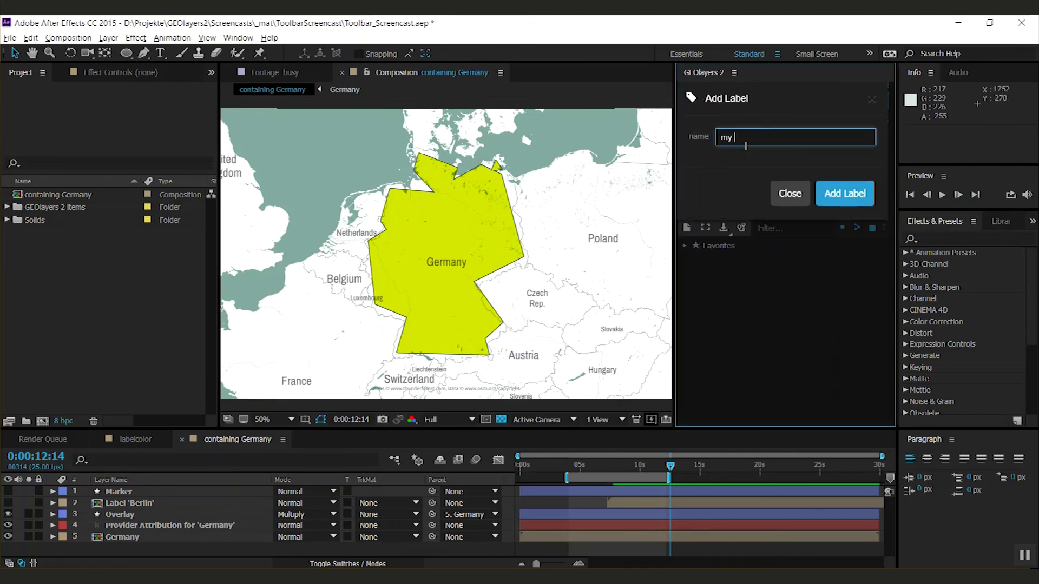
left_click(848, 199)
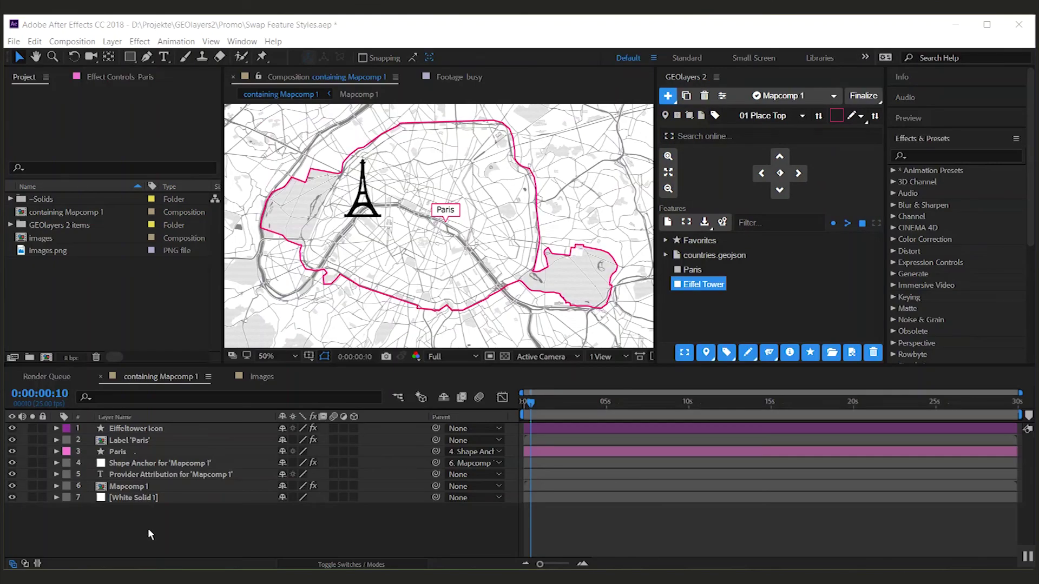
- Fill the Paris boundary layer solid pink by swapping its pink stroke to fill
left_click(119, 454)
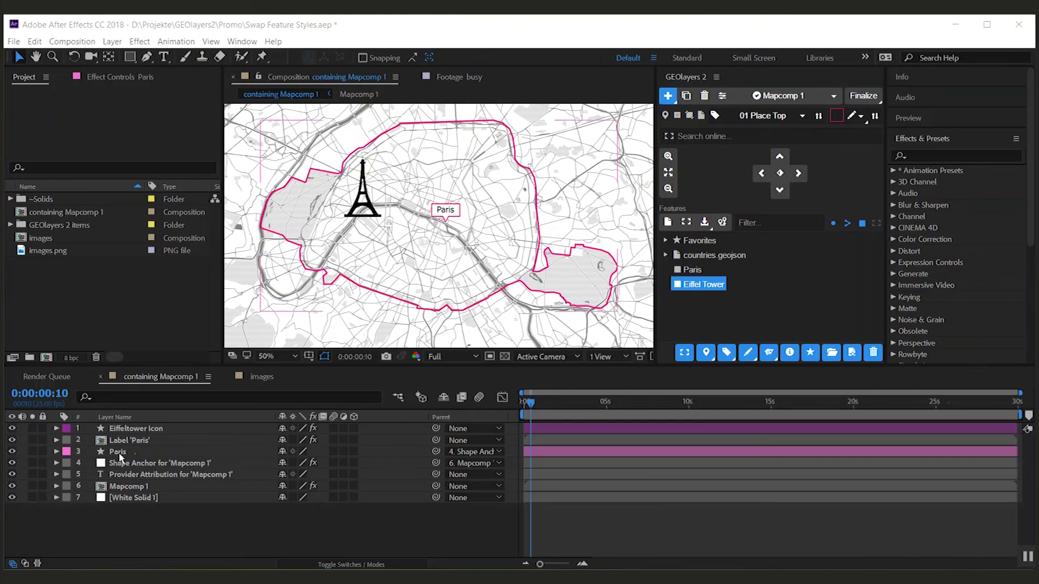
left_click(119, 453)
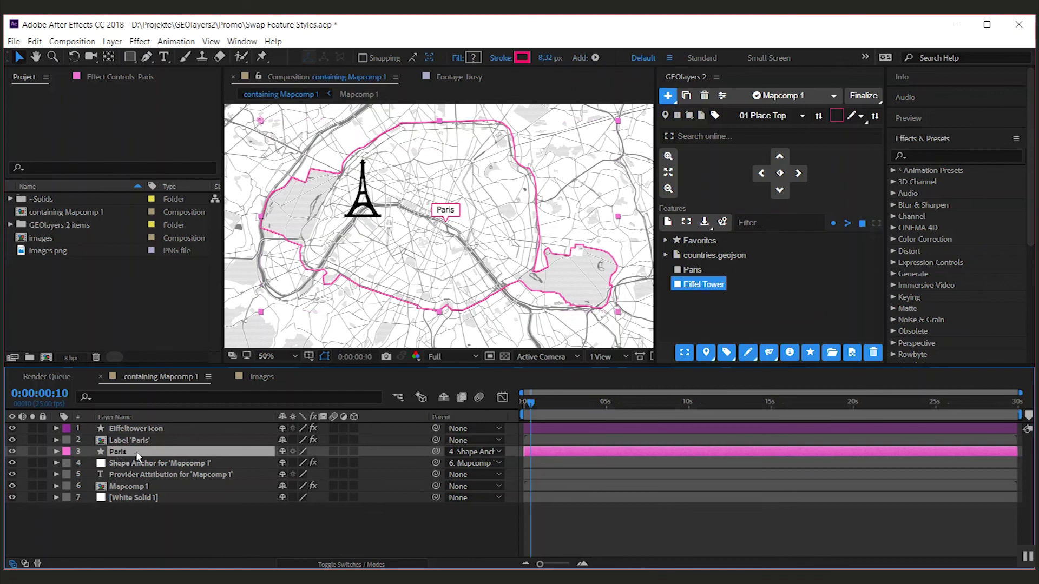
left_click(854, 124)
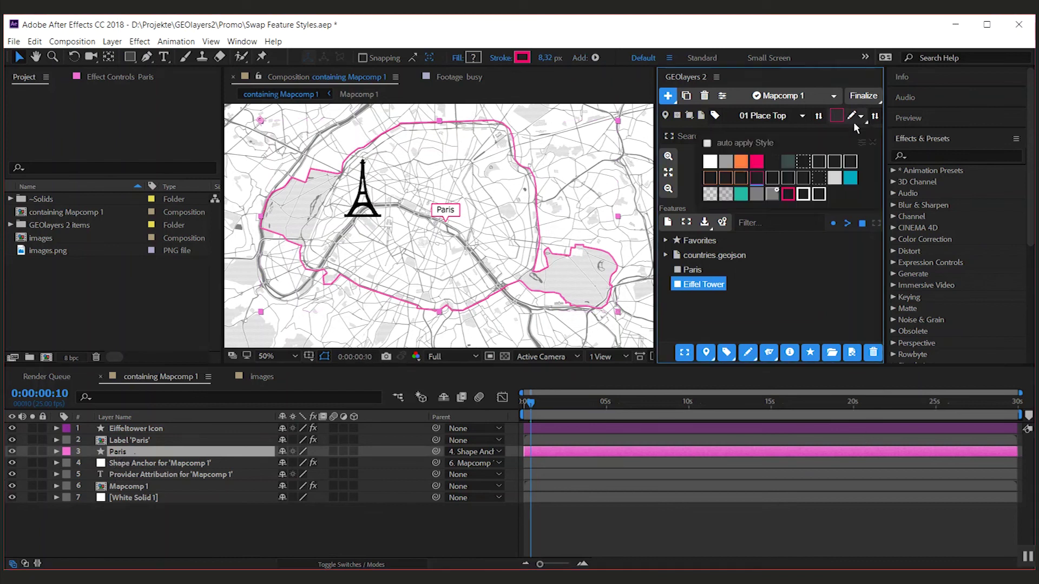
left_click(757, 162)
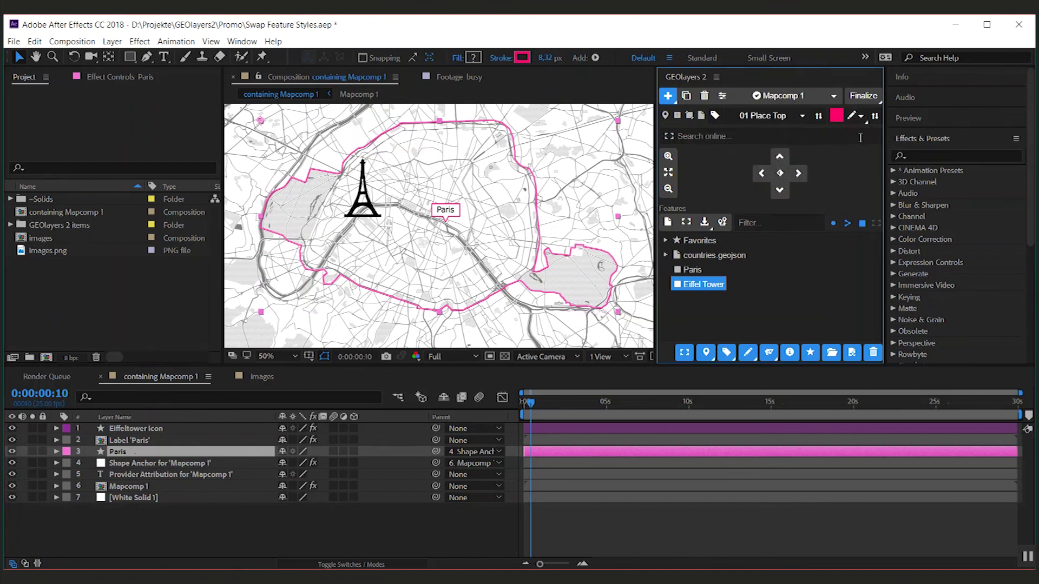
left_click(876, 117)
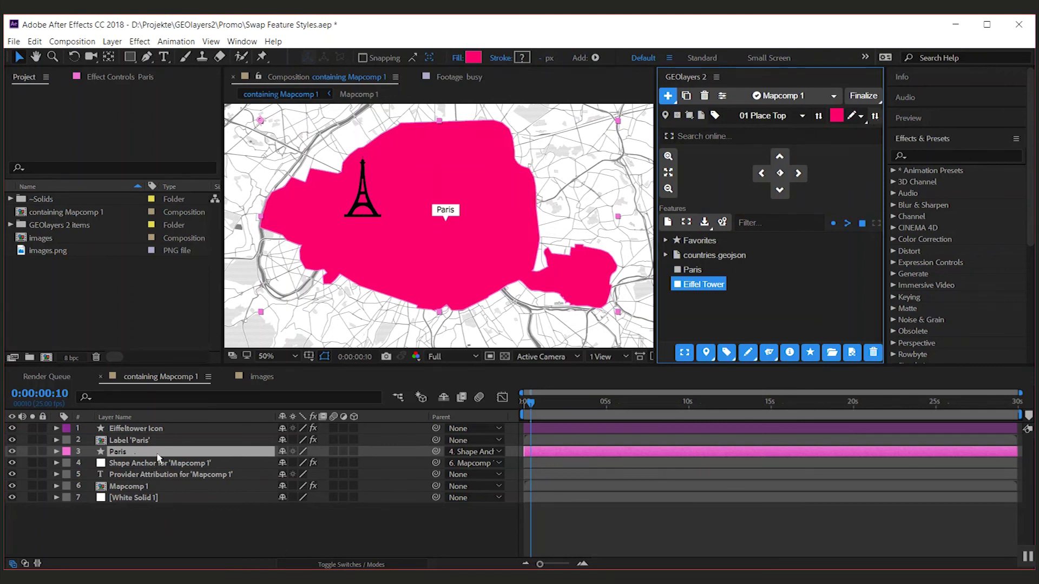
- Apply a white style to the Eiffeltower Icon layer
left_click(156, 428)
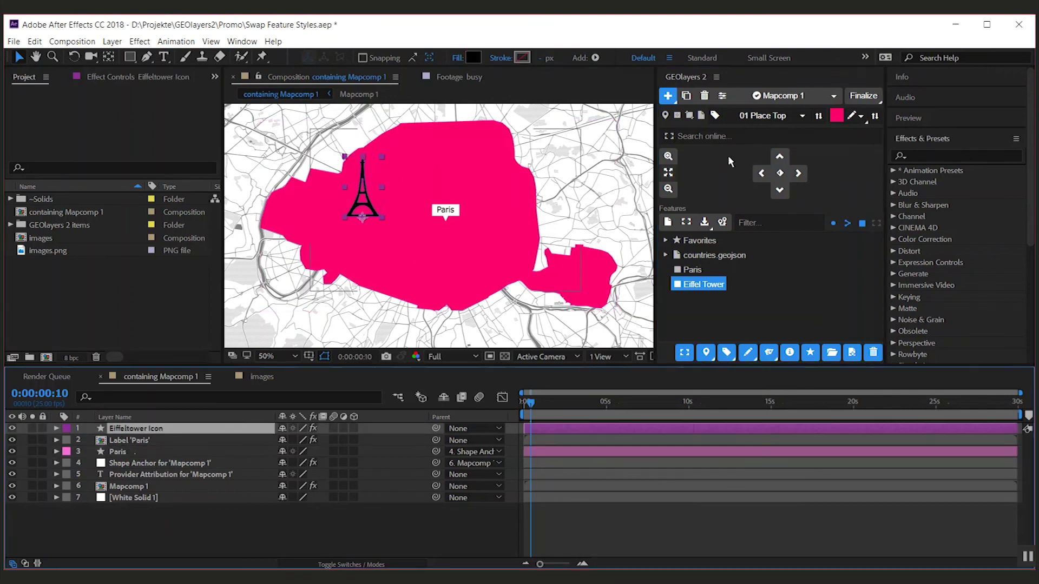
left_click(837, 116)
left_click(709, 162)
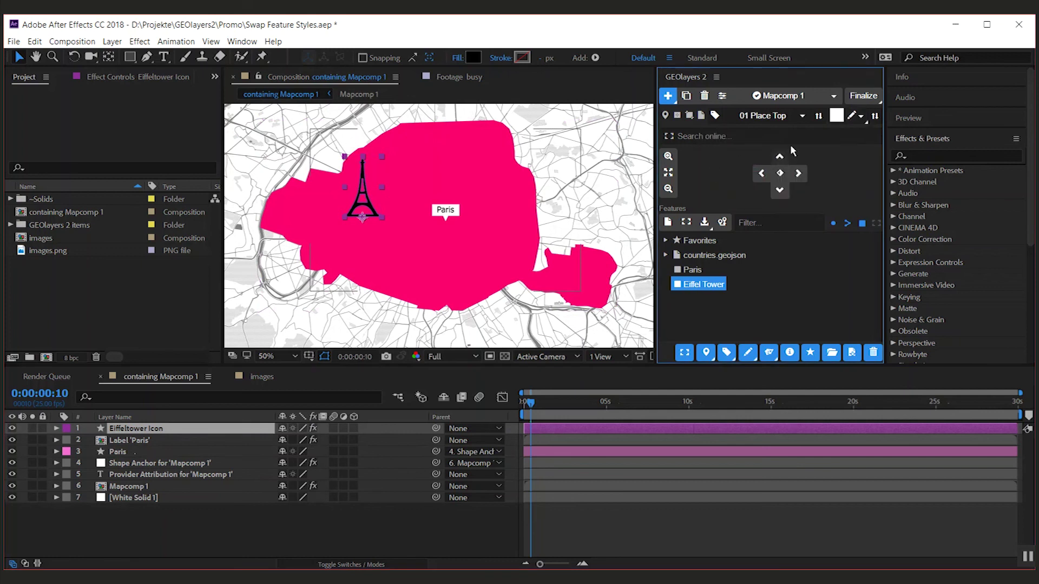
left_click(875, 117)
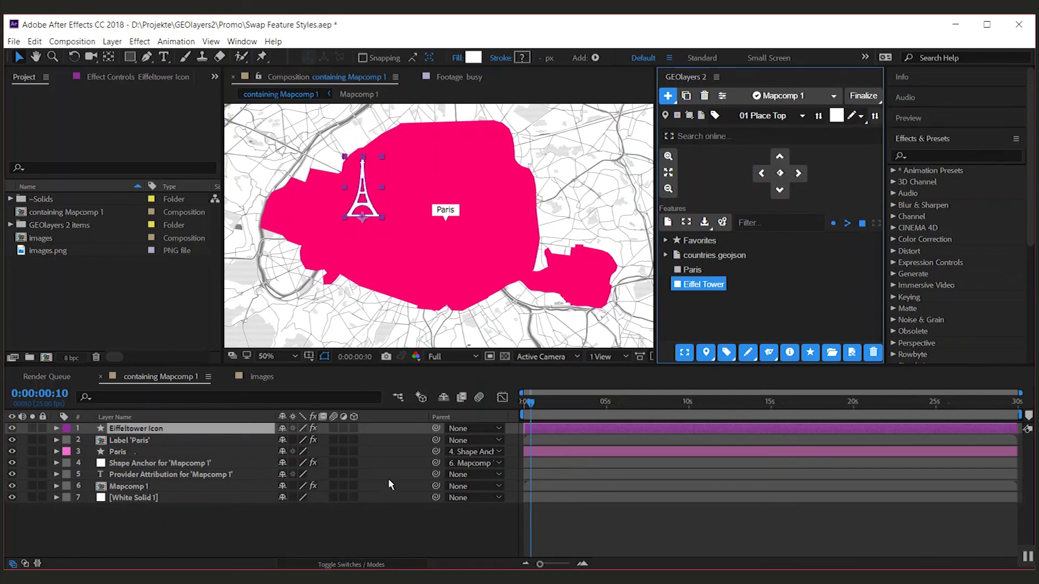